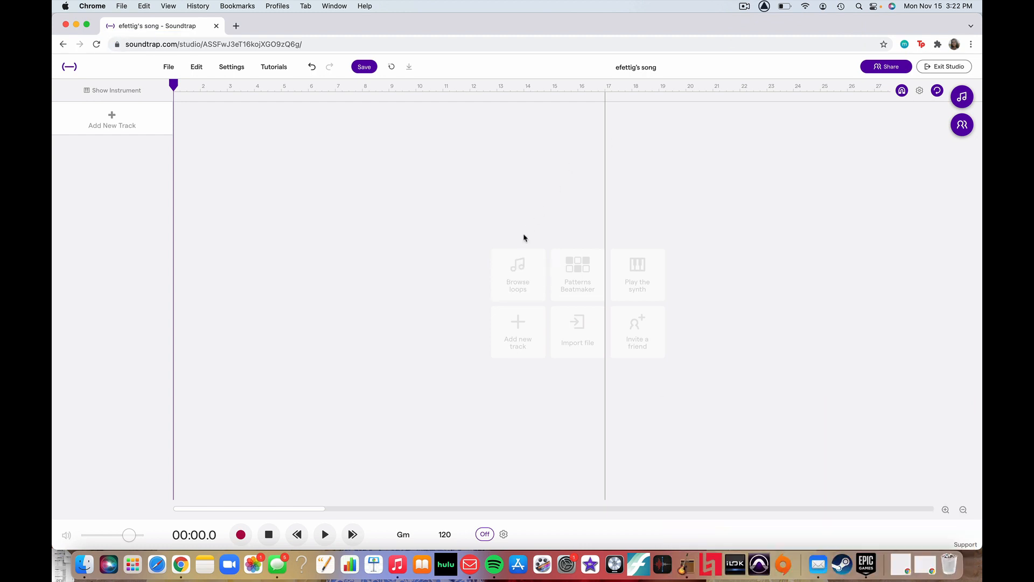
Browse loops filtered to Originals and Jazz, preview Lucid - Piano Chords 02, and place it at the start of the timeline.
left_click(520, 271)
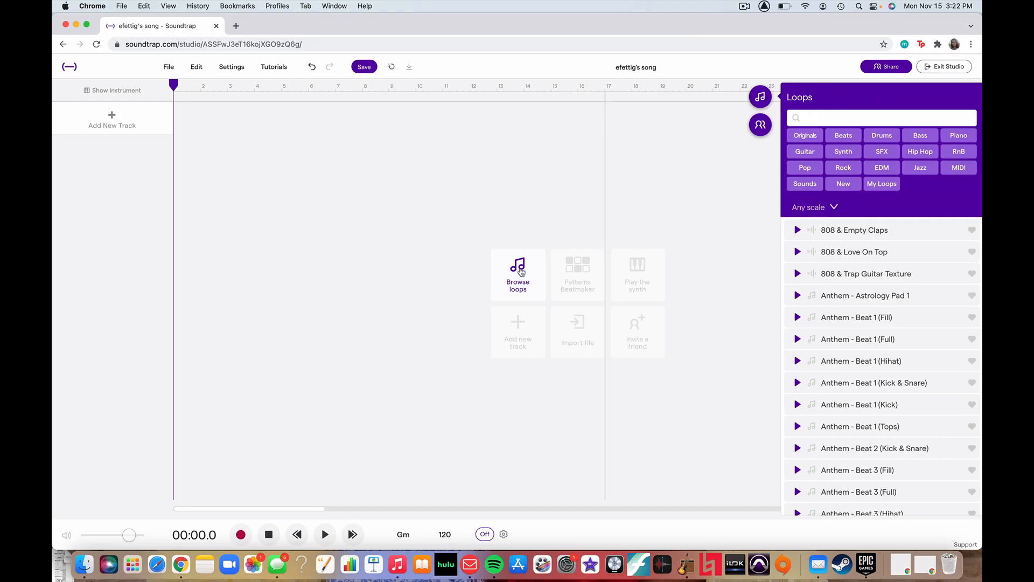
left_click(804, 135)
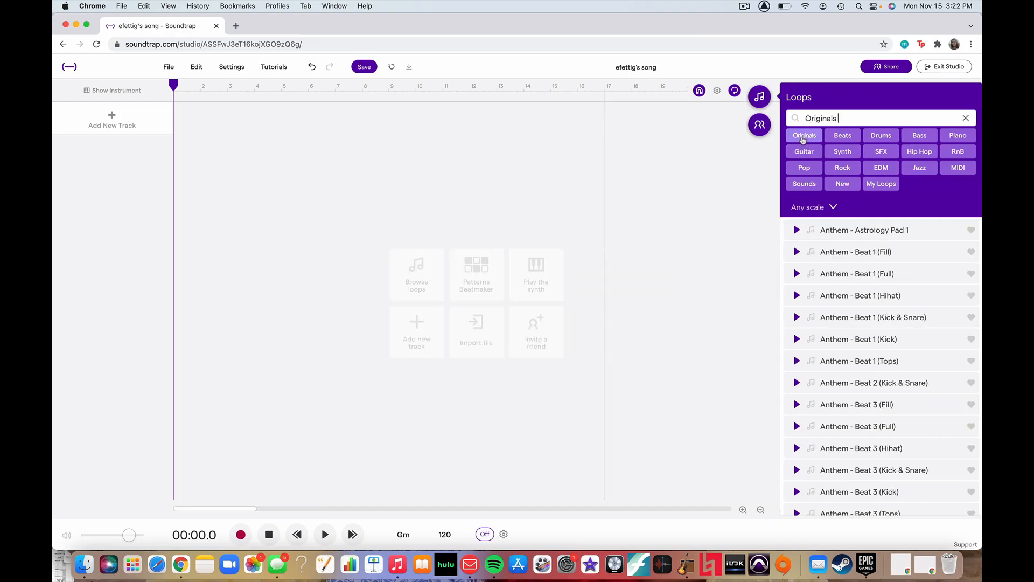
left_click(885, 168)
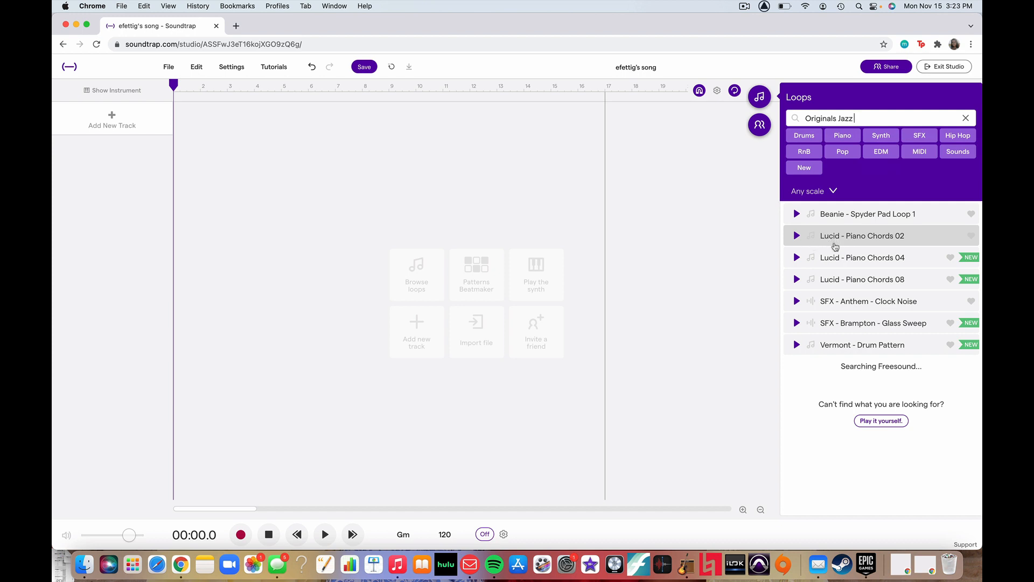
left_click(796, 237)
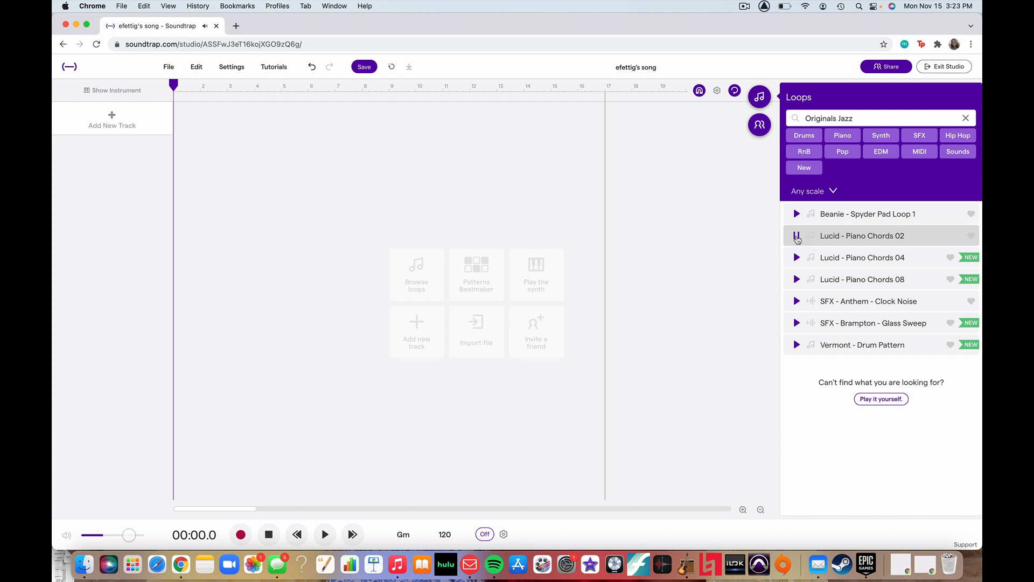
left_click(797, 237)
left_click_drag(867, 236, 175, 131)
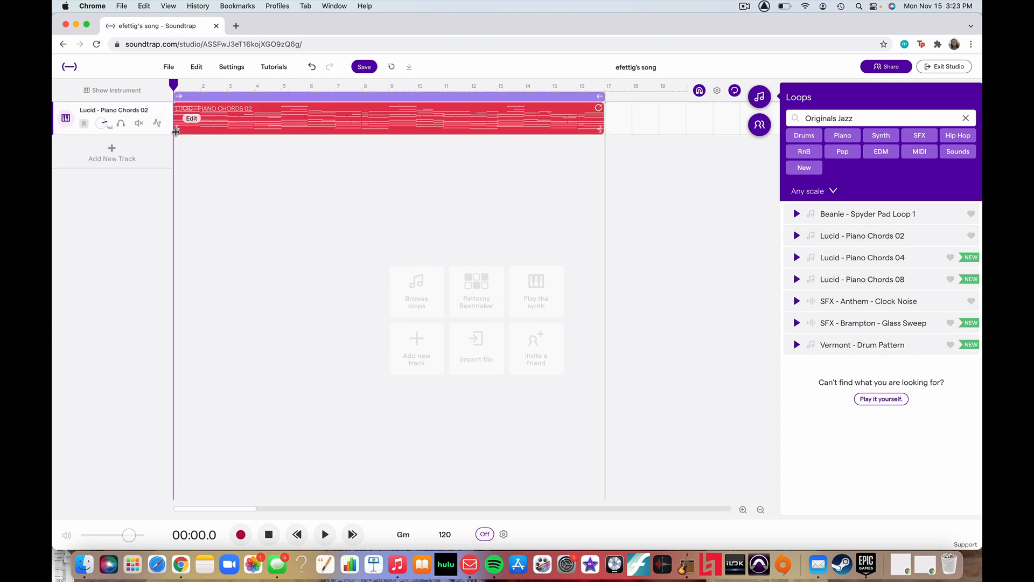
Play the opening bars of the piano loop, hide the loop library and return the playhead to the start.
key("space")
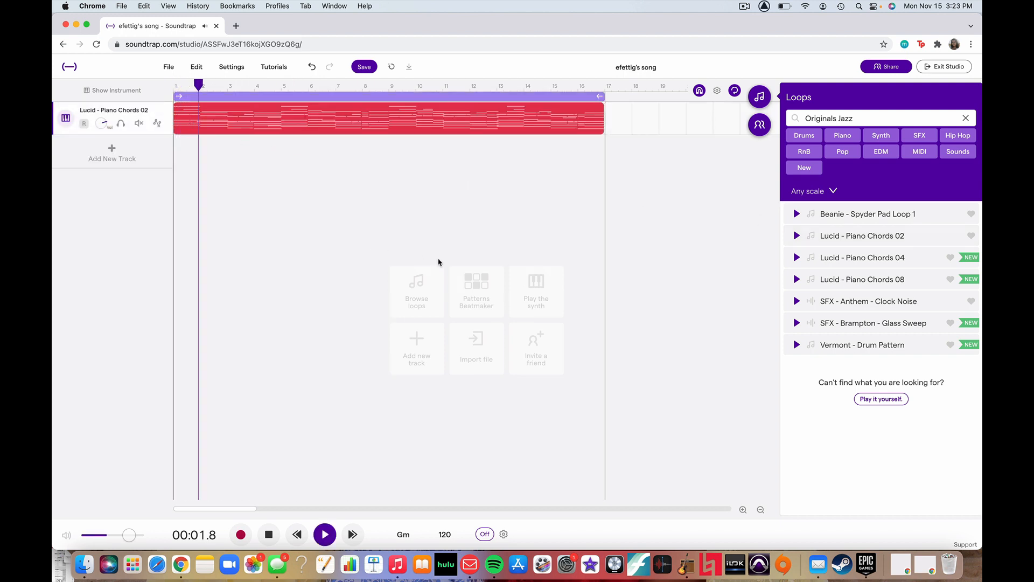
left_click(758, 97)
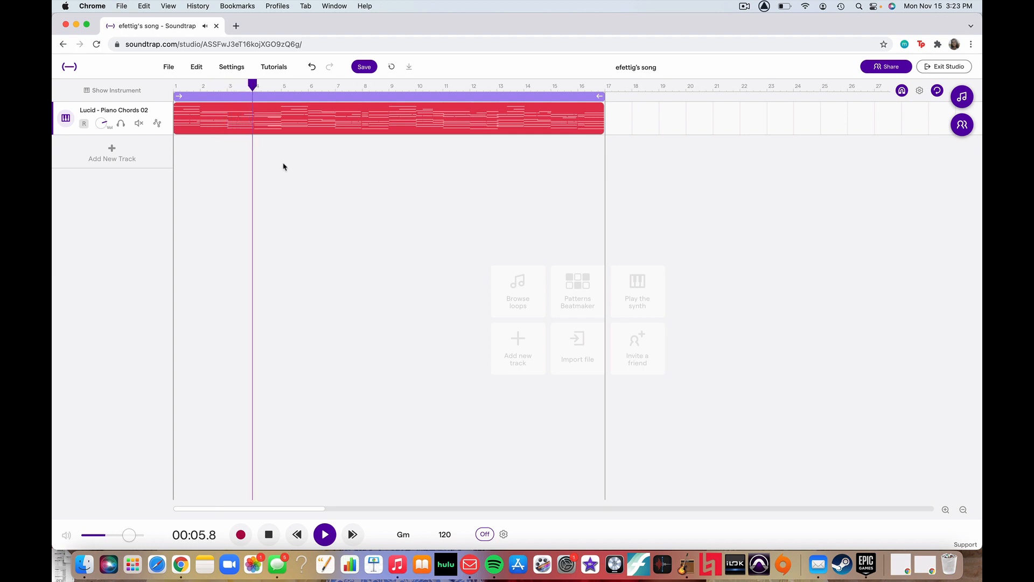
key("space")
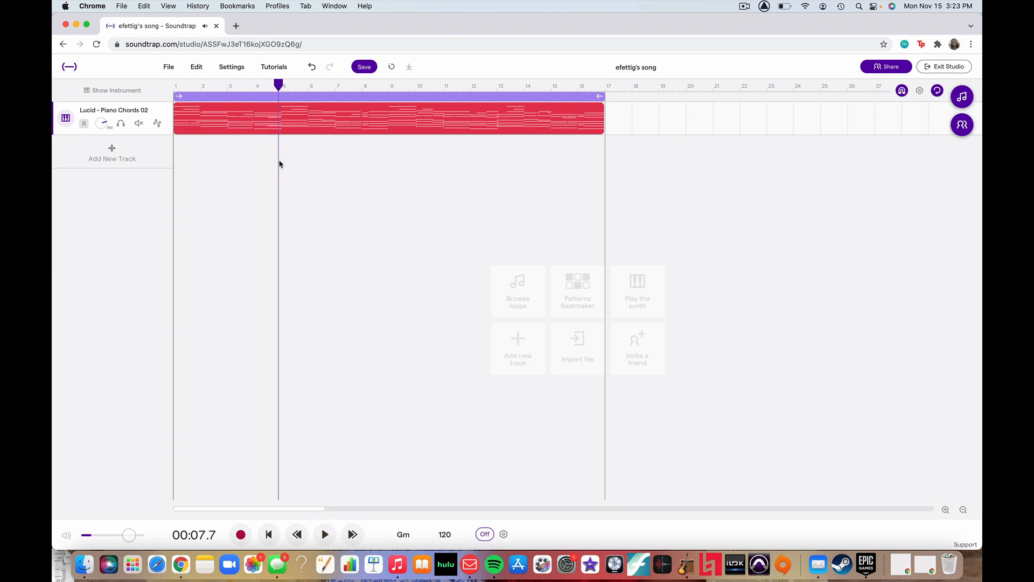
left_click(176, 85)
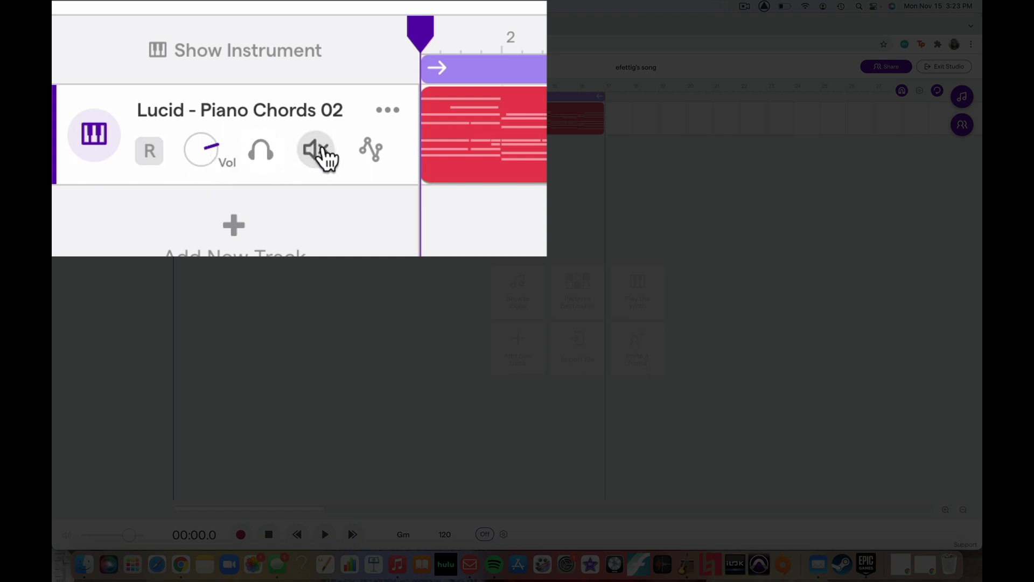
Show automation for the piano track, add a Pan automation lane and play the song.
left_click(371, 149)
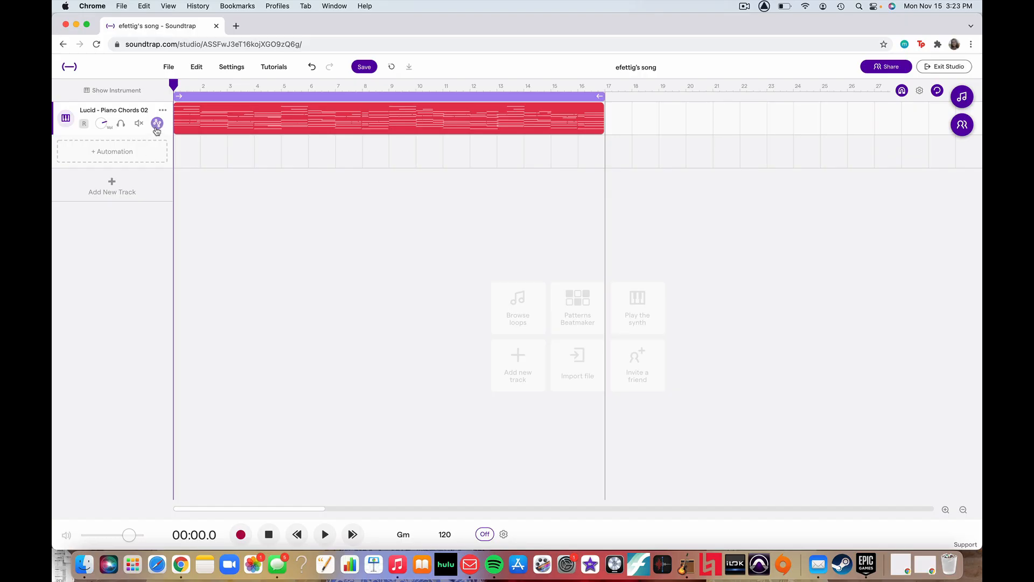
left_click(126, 160)
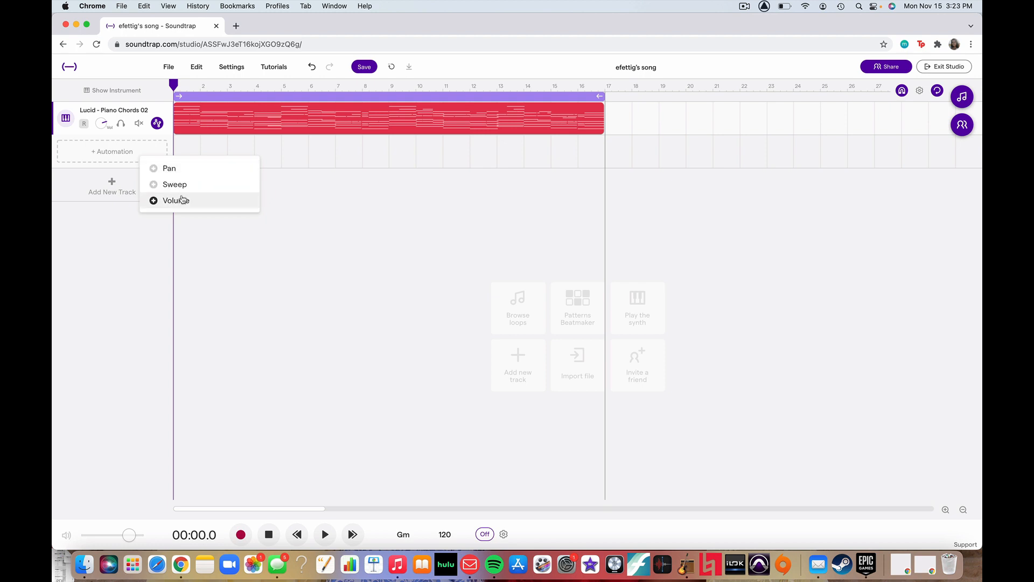
left_click(171, 168)
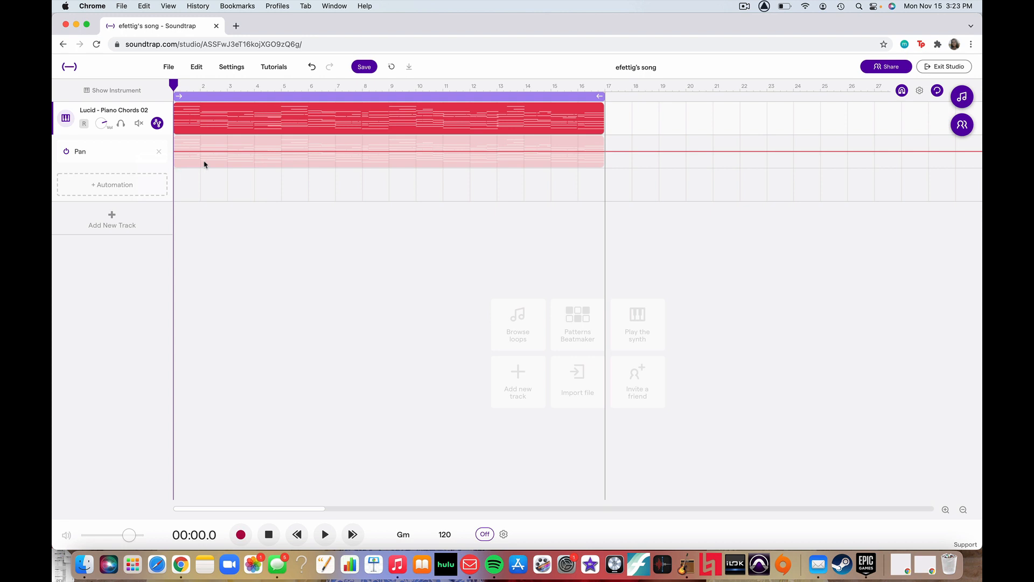
mouse_move(181, 130)
key("space")
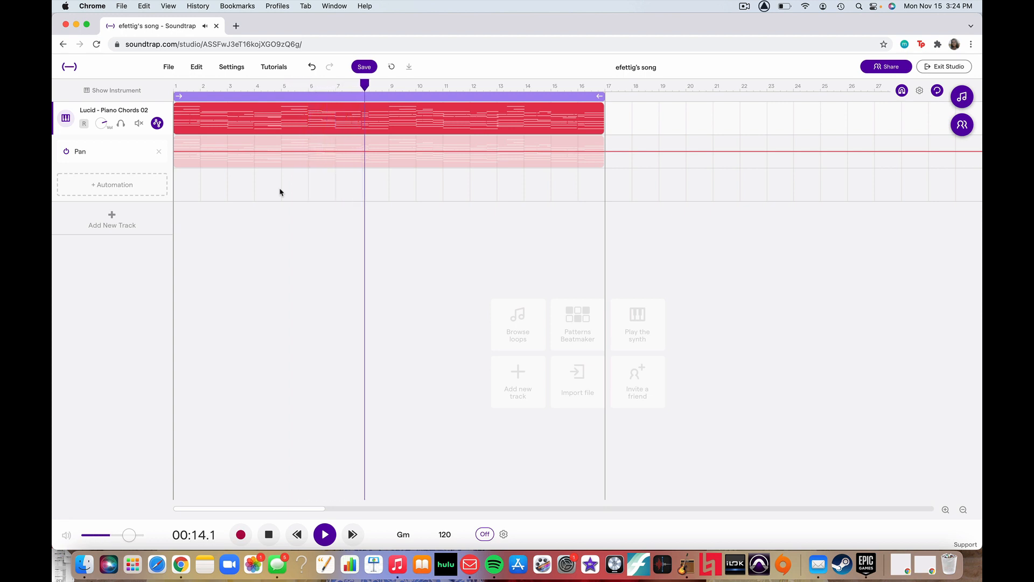
Add Pan points at bars 4 and 4.5, raise the second one to form a ramp, and play from bar 3.
left_click(255, 156)
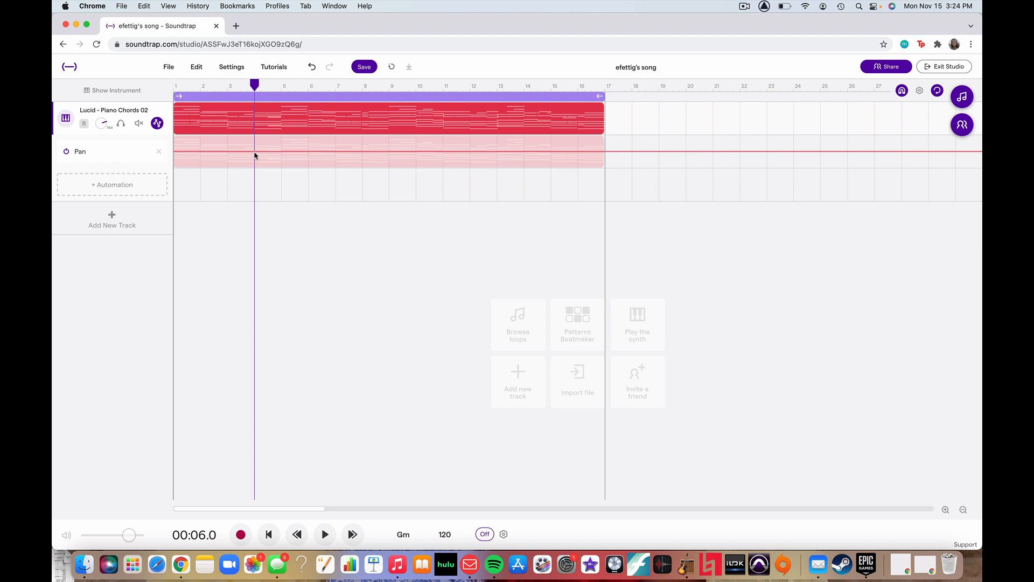
left_click(255, 153)
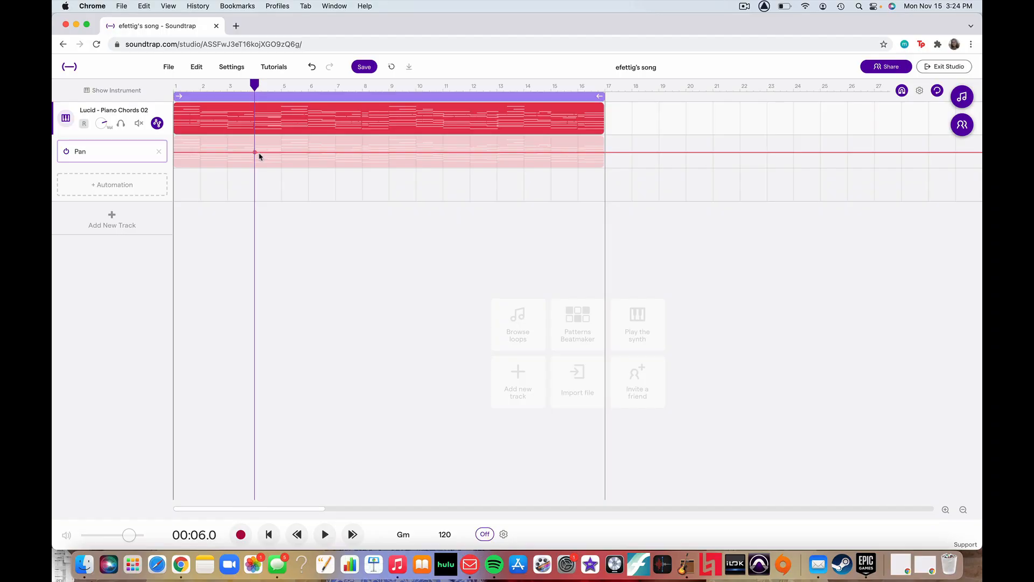
left_click(260, 153)
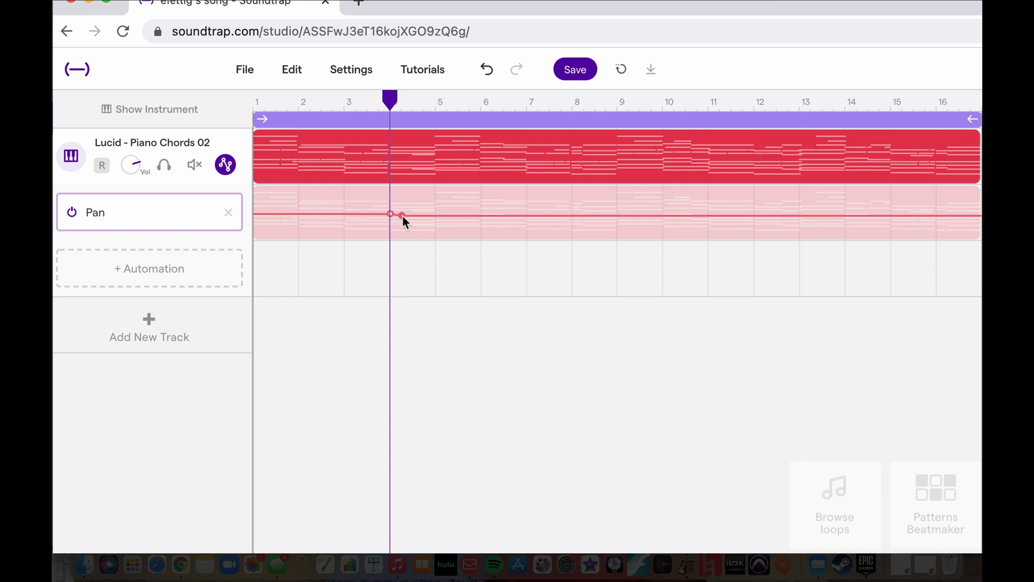
left_click_drag(404, 215, 412, 195)
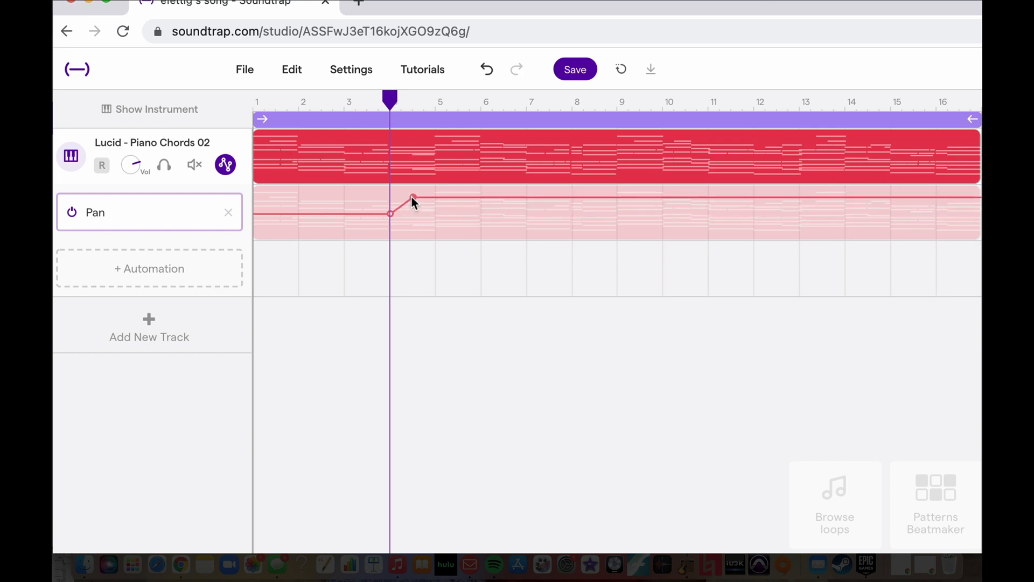
left_click(345, 102)
key("space")
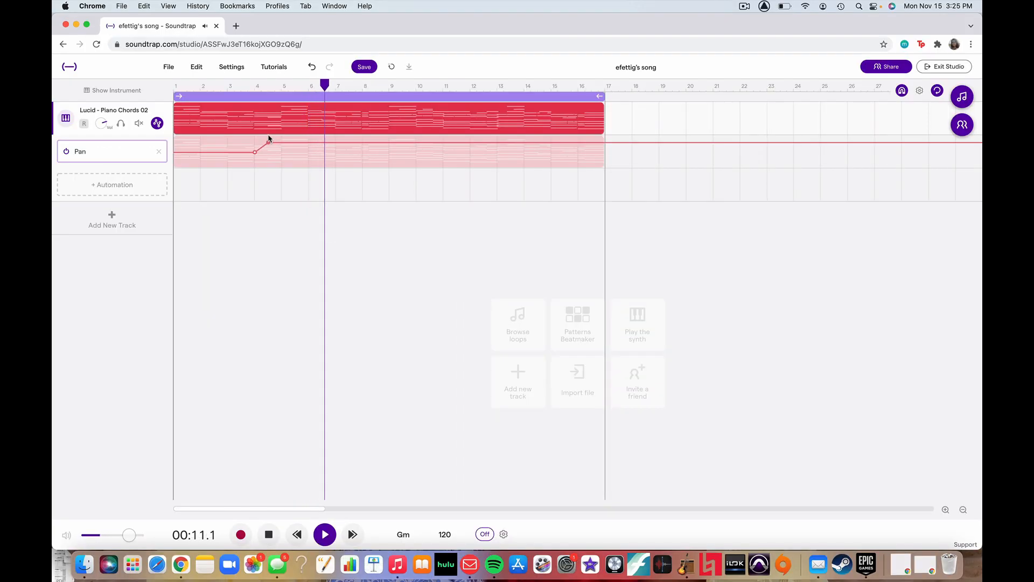
Add two Pan points just before and at bar 7, lower the second below centre, and play from just before bar 4.
left_click(329, 142)
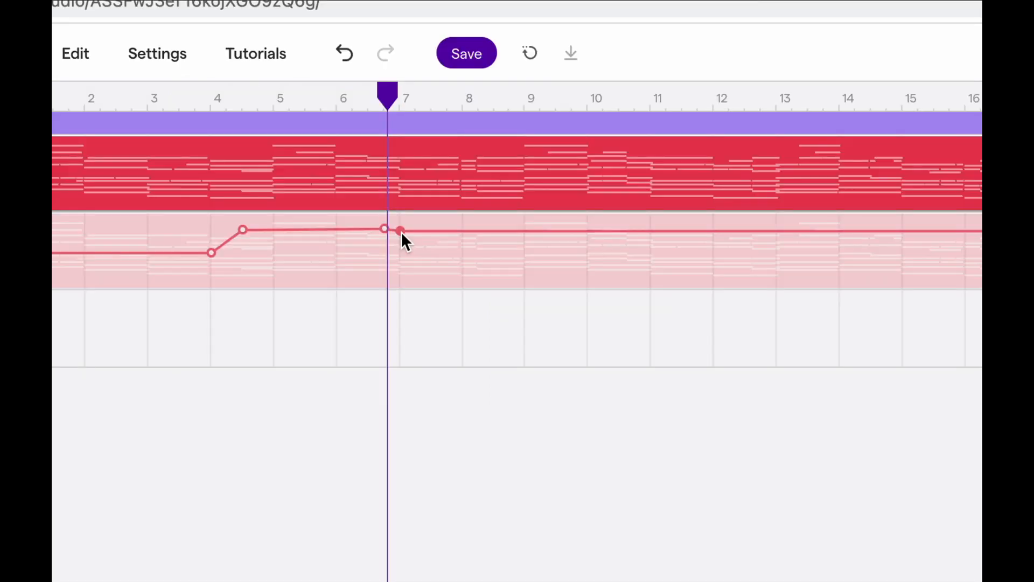
left_click_drag(336, 143, 336, 149)
left_click_drag(400, 244, 403, 276)
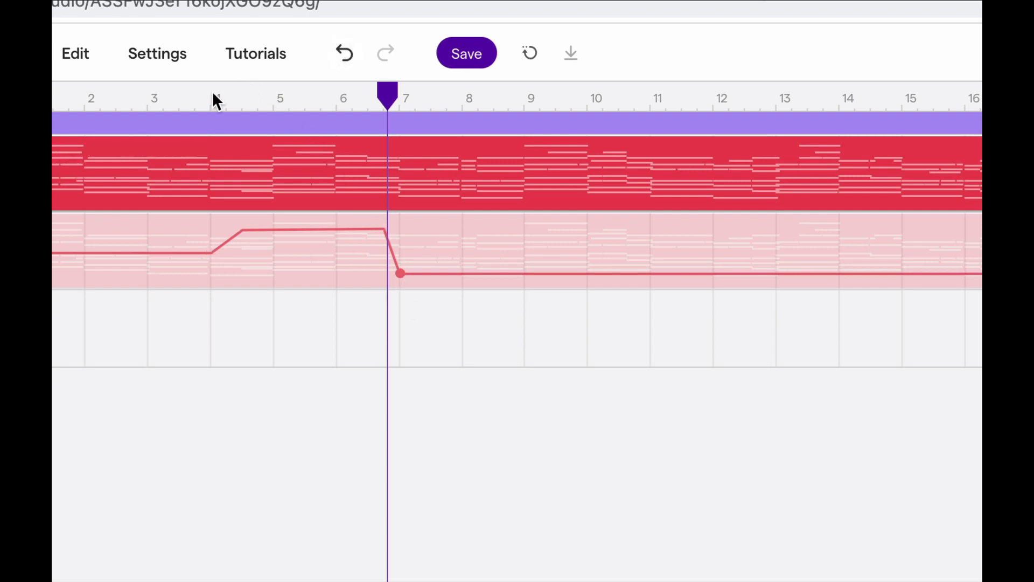
left_click(193, 100)
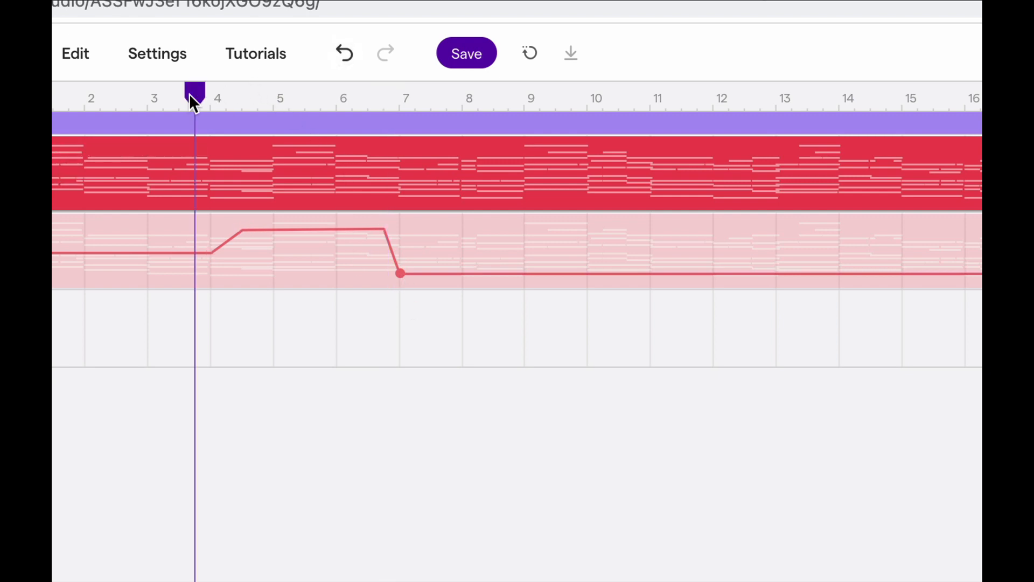
key("space")
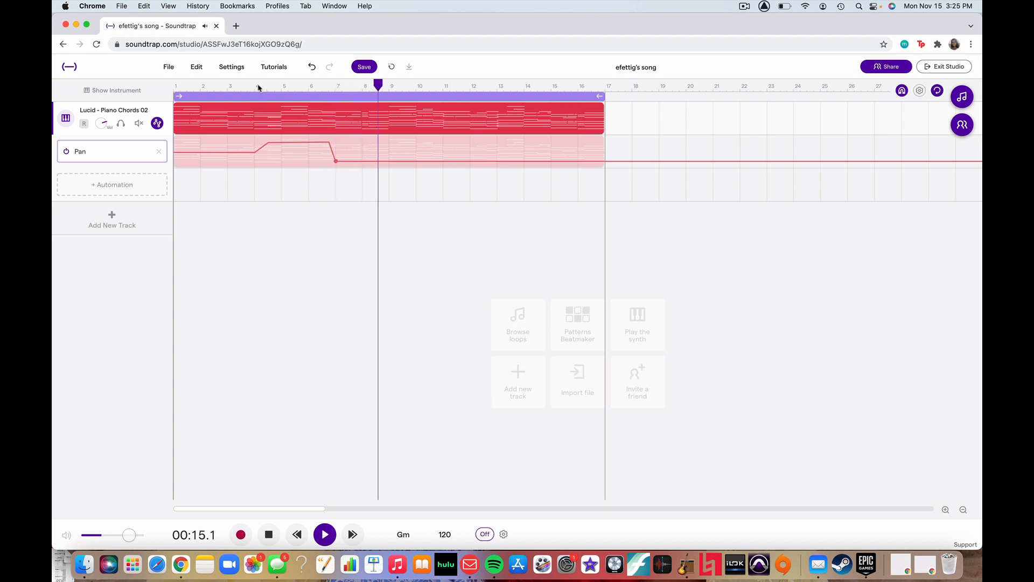
key("space")
Add a Pan point at about bar 8.5, bring it back to the centre level, and play the song from the start.
left_click(378, 161)
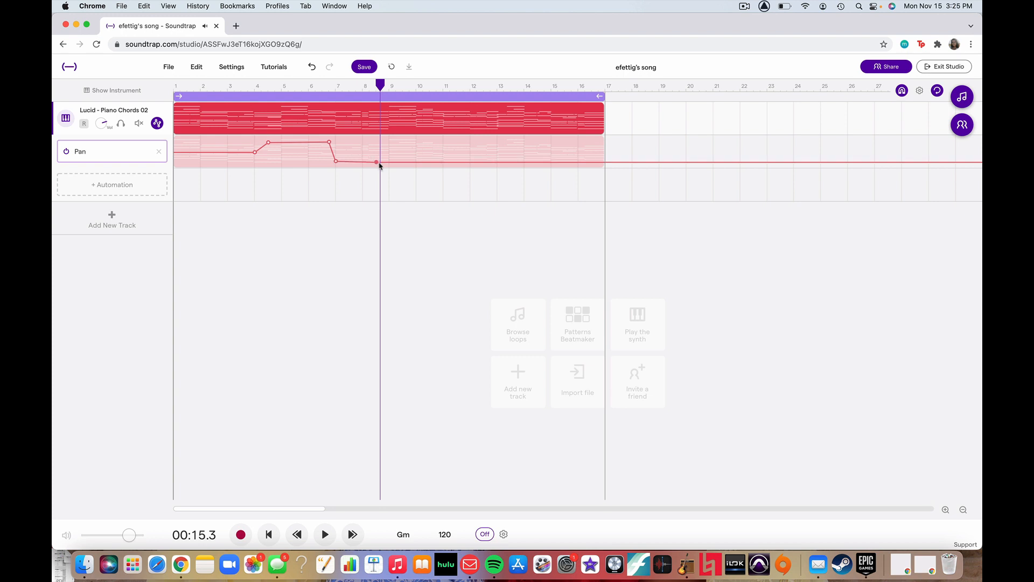
left_click_drag(377, 163, 377, 153)
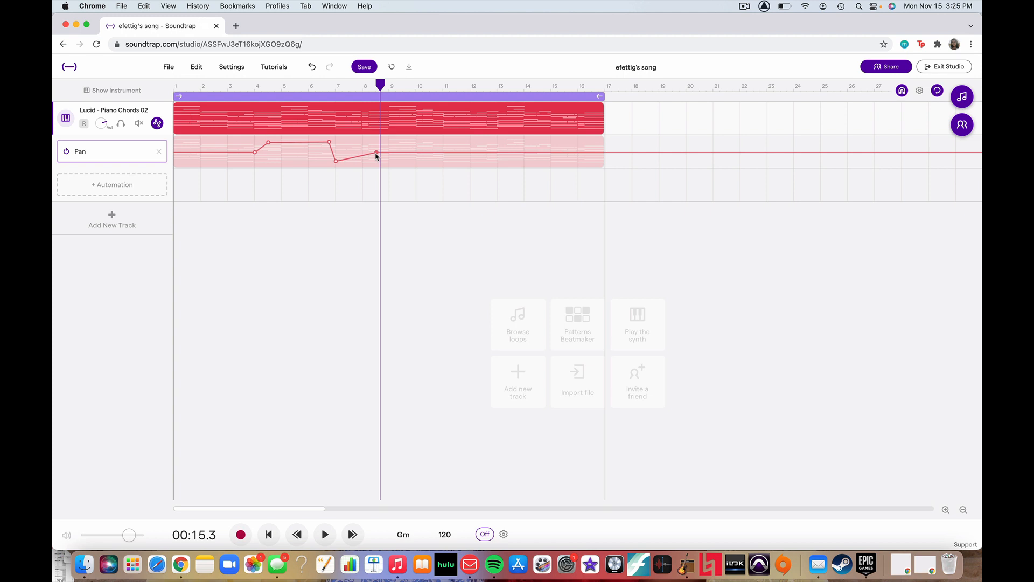
left_click_drag(375, 154, 376, 153)
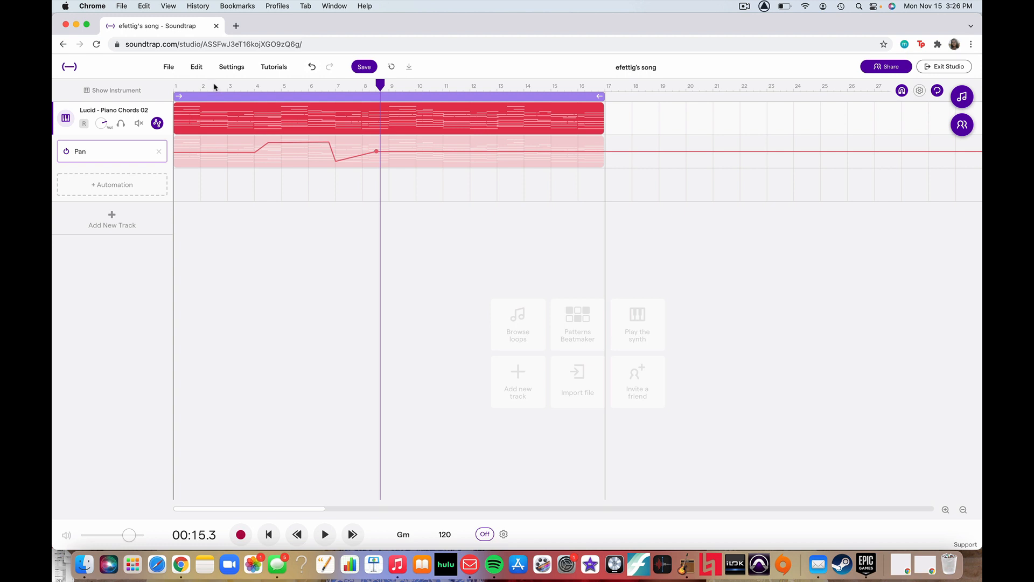
left_click(182, 86)
key("space")
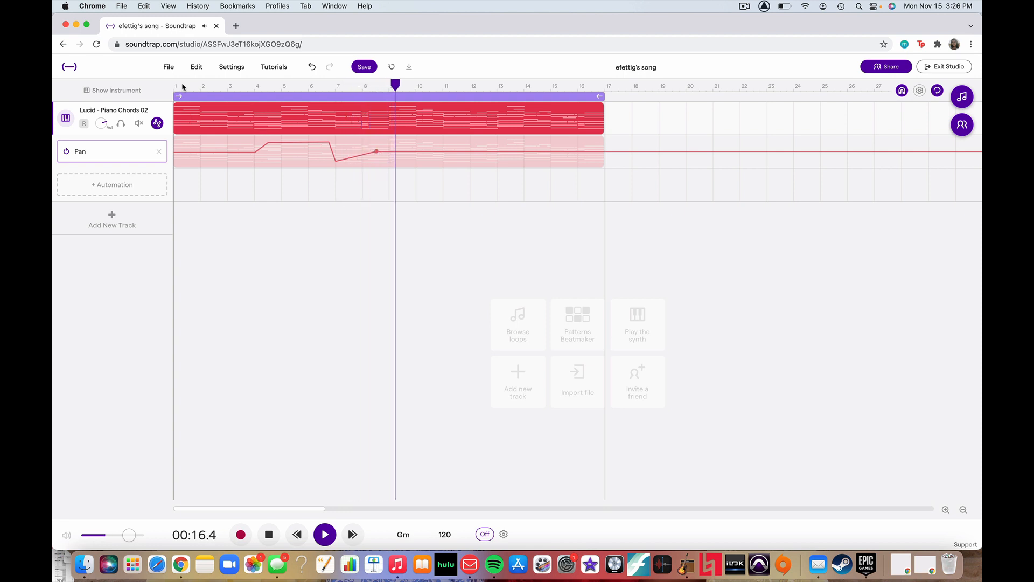
key("space")
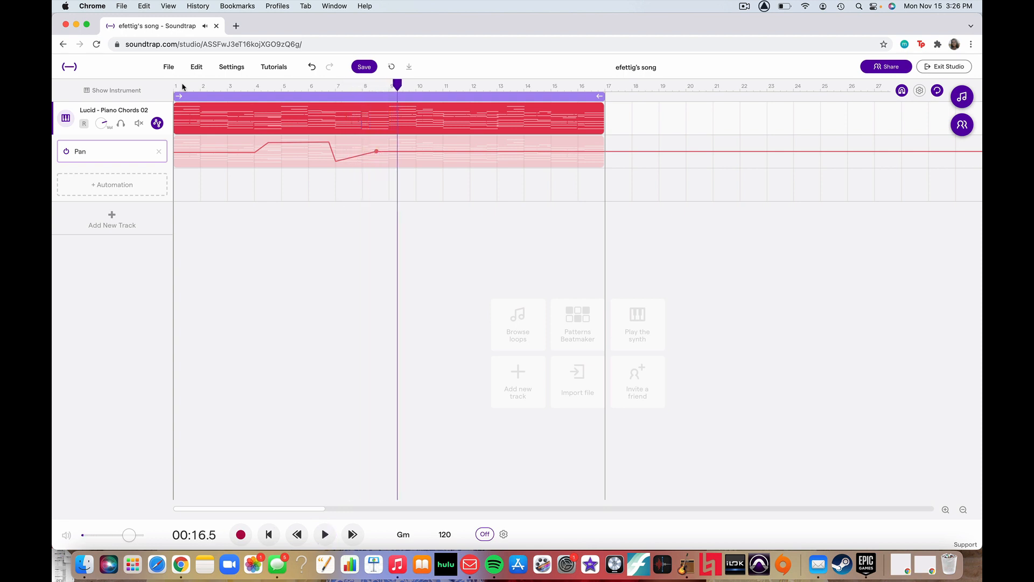
Delete the Pan automation from the piano track and return the playhead to the start.
left_click(159, 153)
left_click(544, 340)
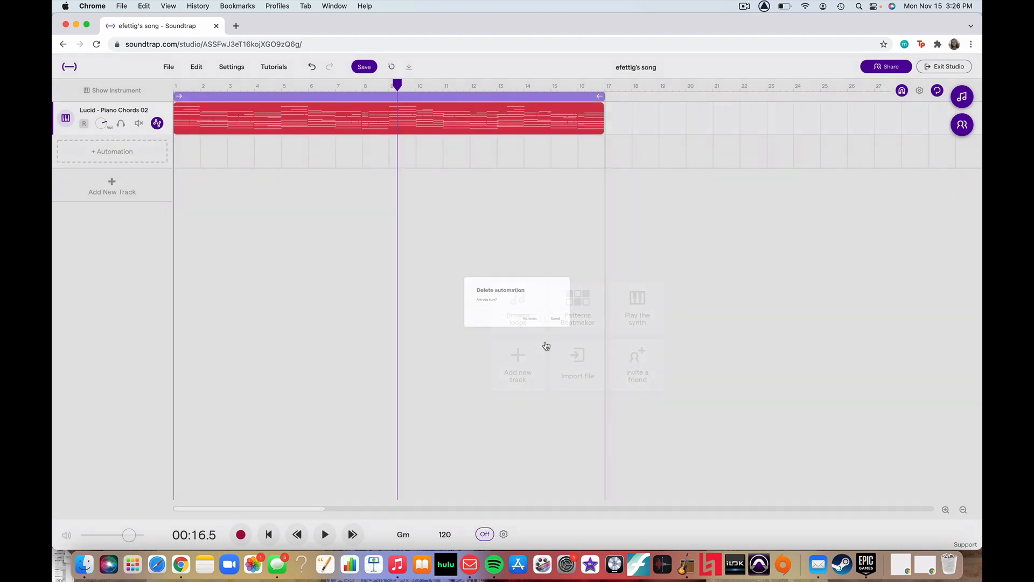
left_click(174, 86)
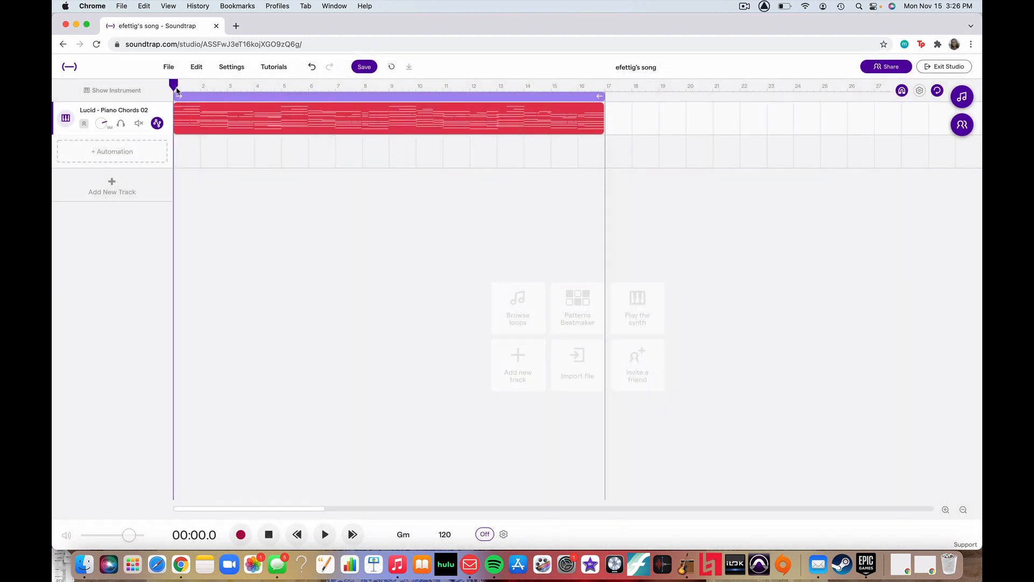
Add a Sweep automation lane to the piano track, using the Muffled type.
left_click(142, 153)
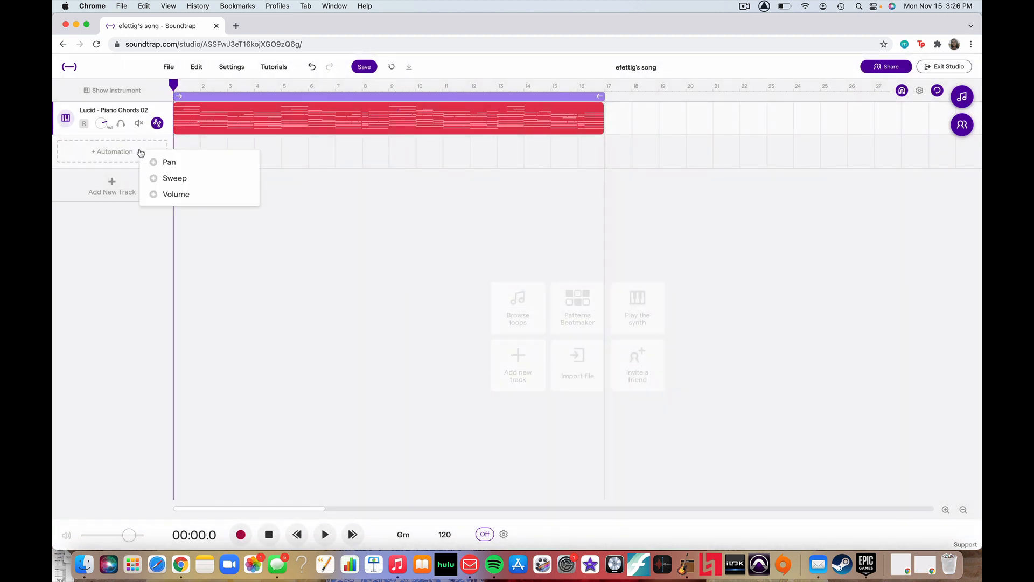
left_click(168, 179)
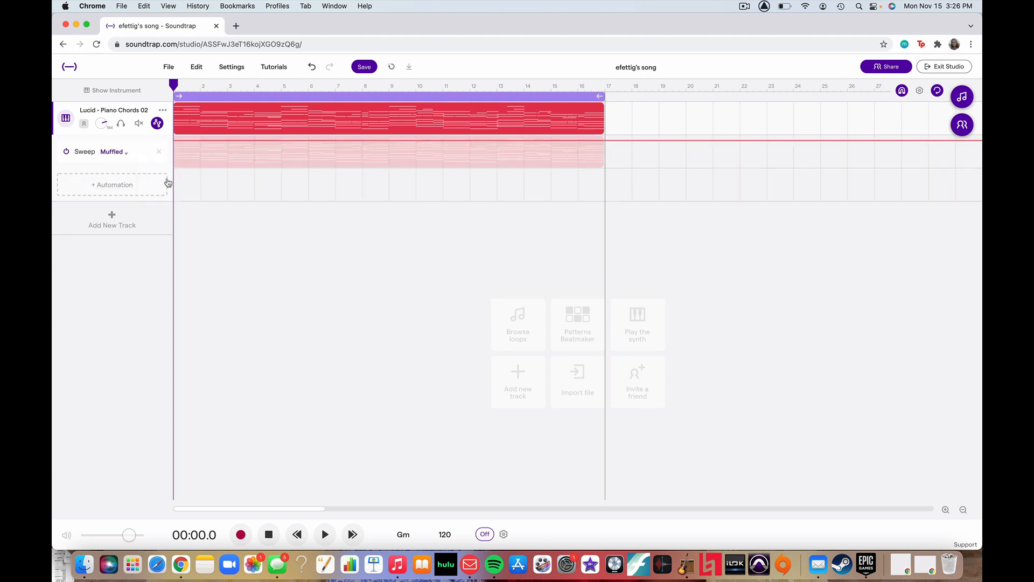
left_click(126, 155)
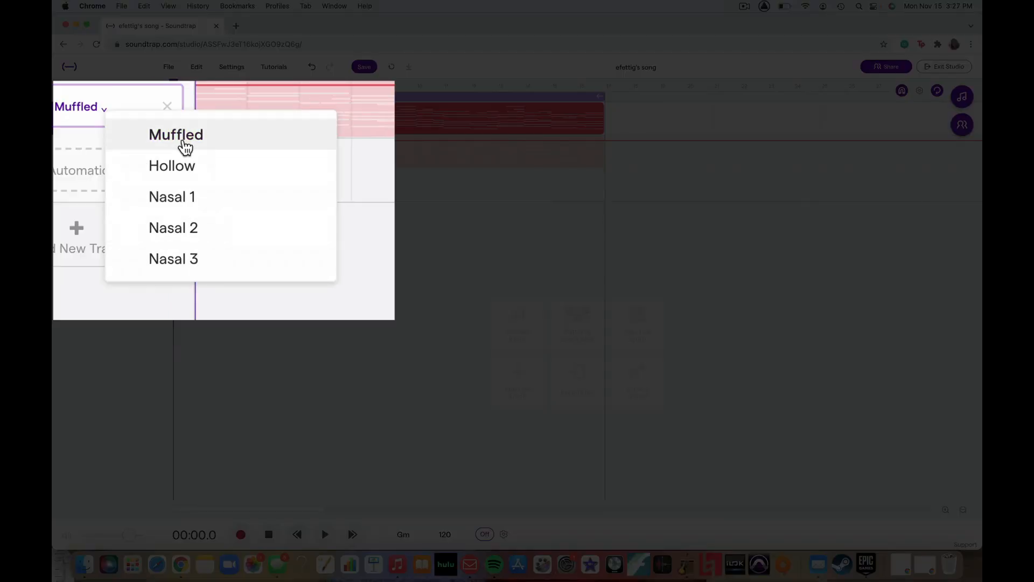
left_click(137, 152)
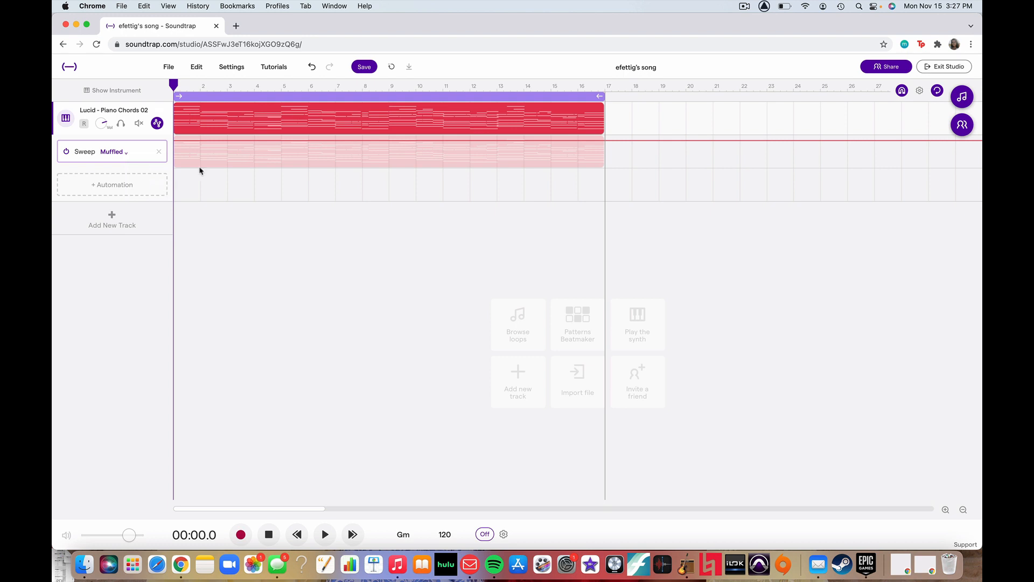
Add Sweep points at bars 4 and 4.5 and lower the second one to create a downward ramp.
left_click(255, 141)
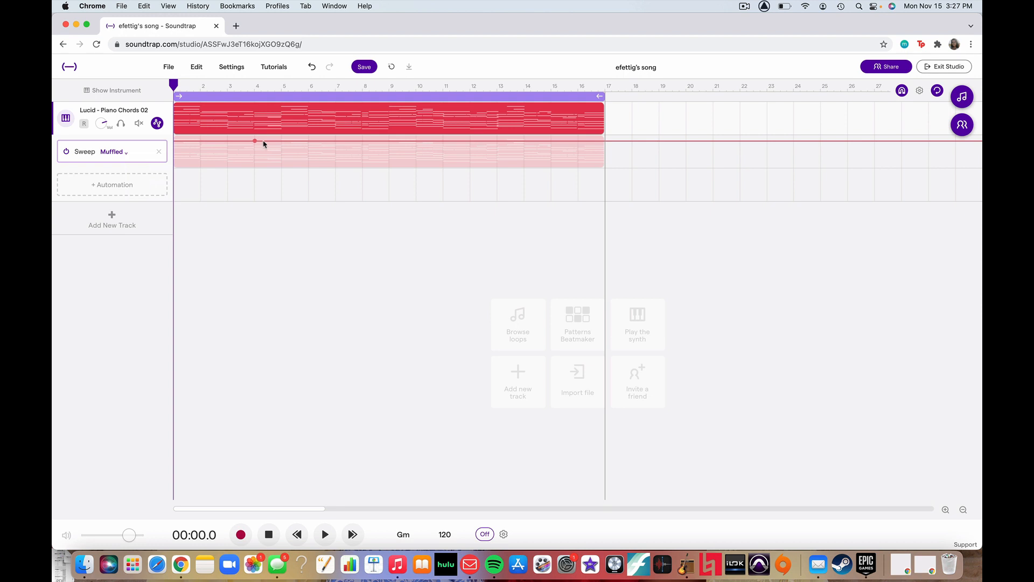
left_click(263, 142)
left_click_drag(264, 144, 271, 159)
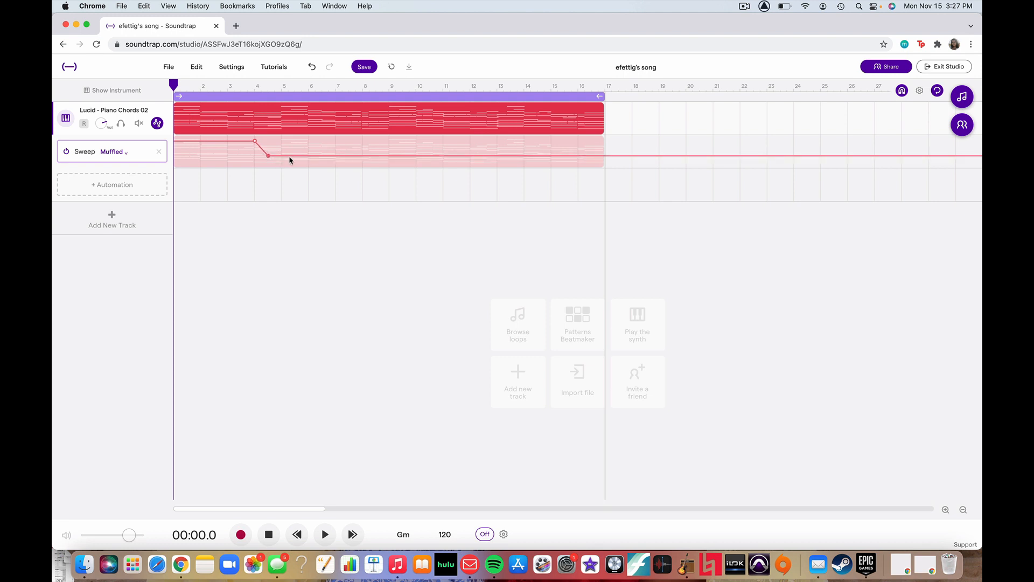
Add a Sweep point at about bar 5.25, raise it back near the starting level, and play the song from the start.
left_click(294, 156)
left_click_drag(295, 157, 290, 145)
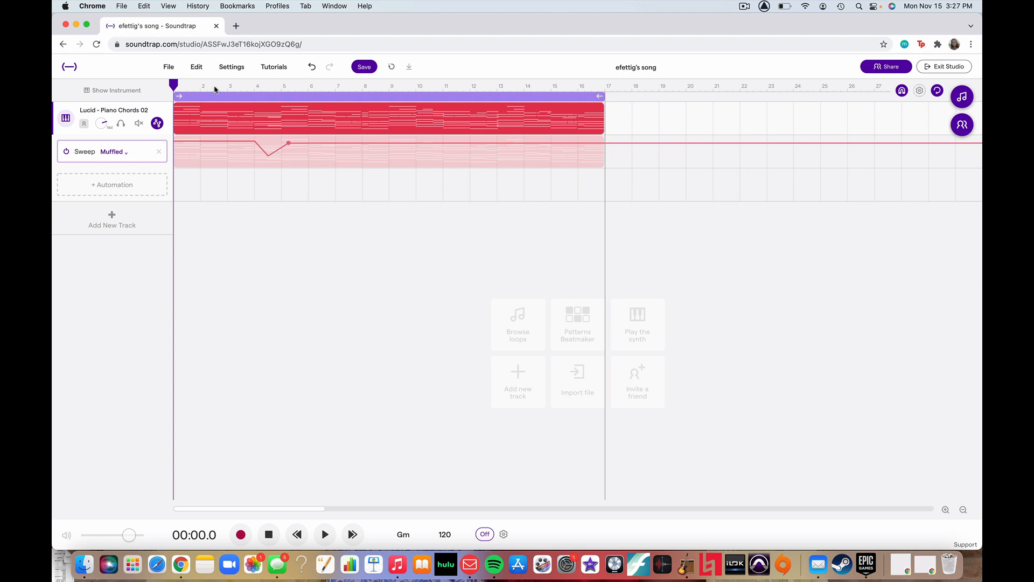
key("space")
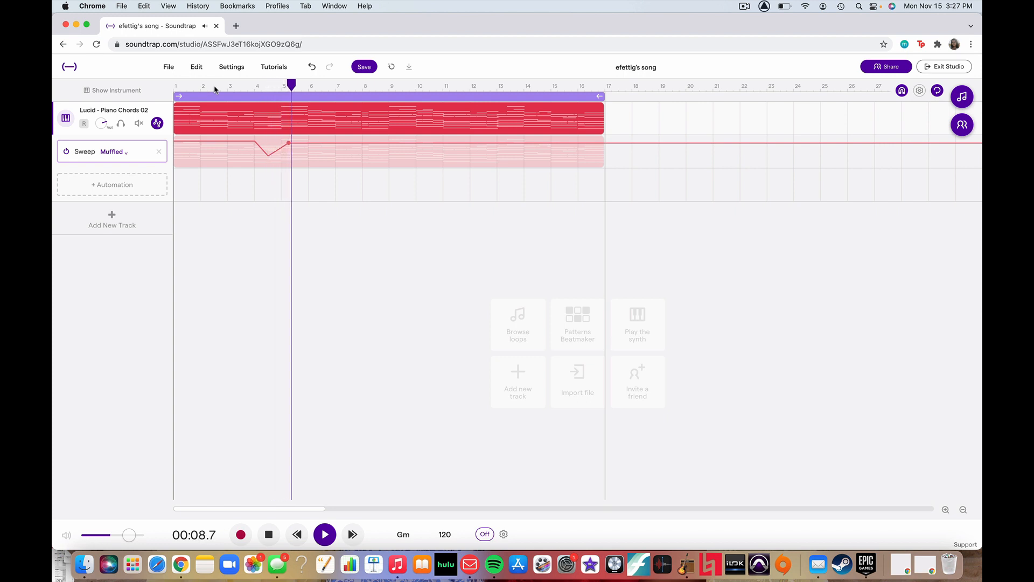
key("space")
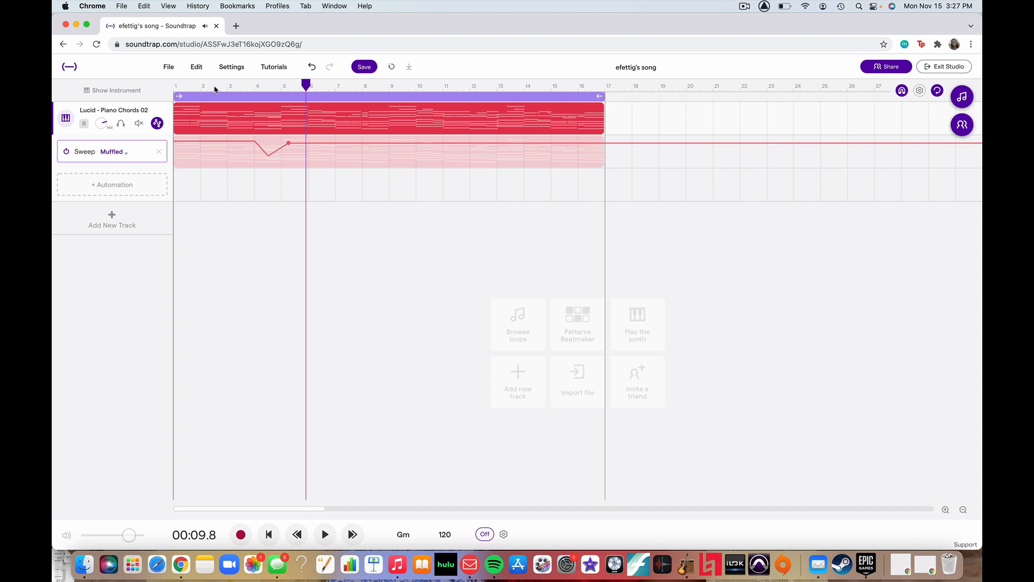
Add Sweep points at about bars 6.5, 7.75 and 9.75, lower the middle one into a dip, and play through that section.
left_click(321, 144)
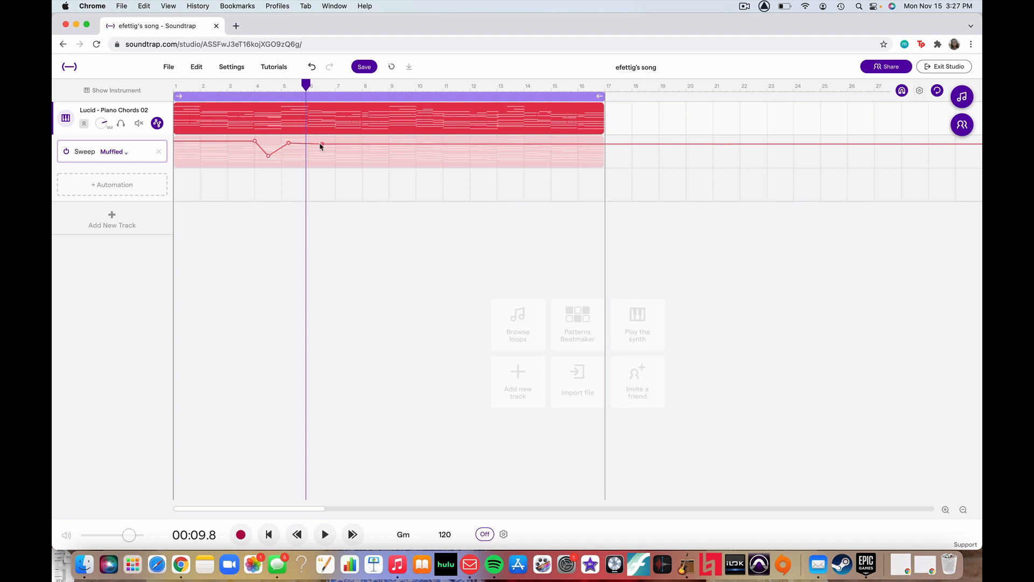
left_click(336, 144)
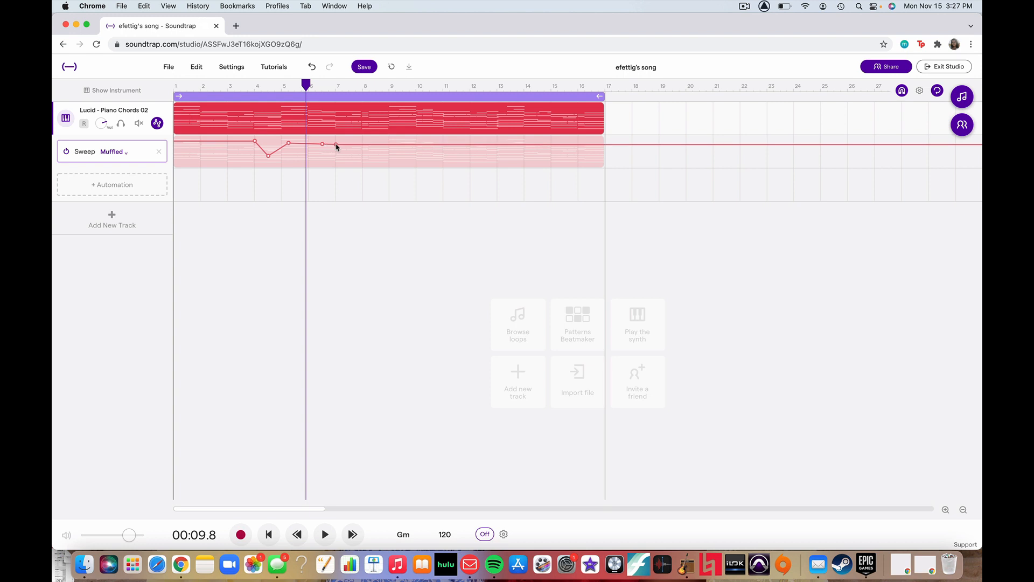
left_click_drag(336, 145, 409, 146)
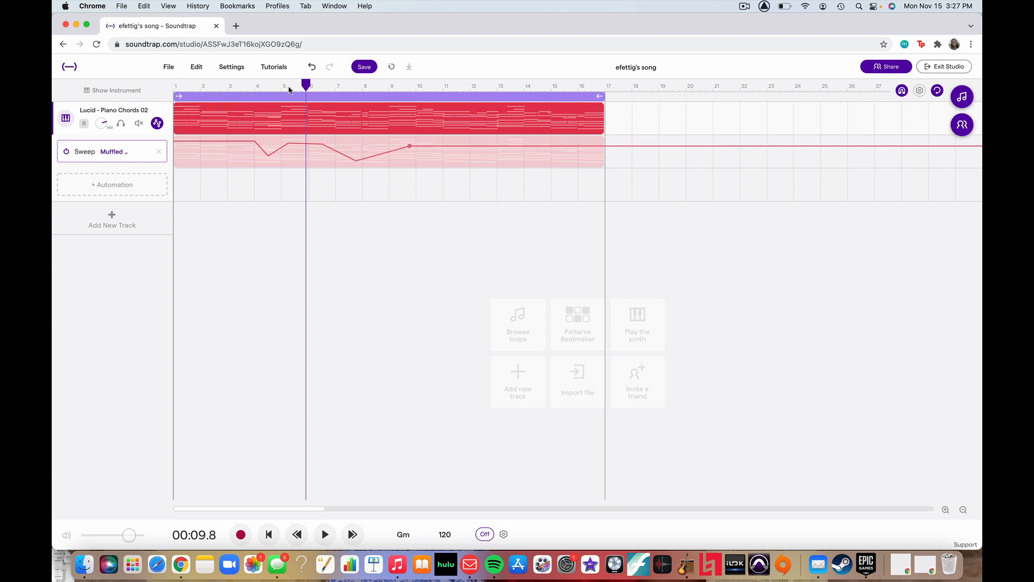
key("space")
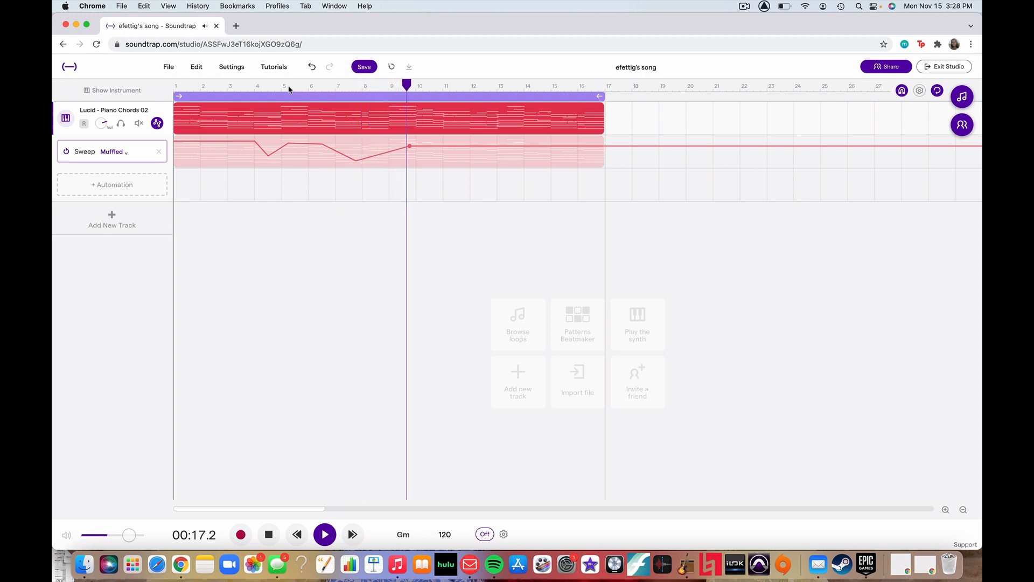
key("space")
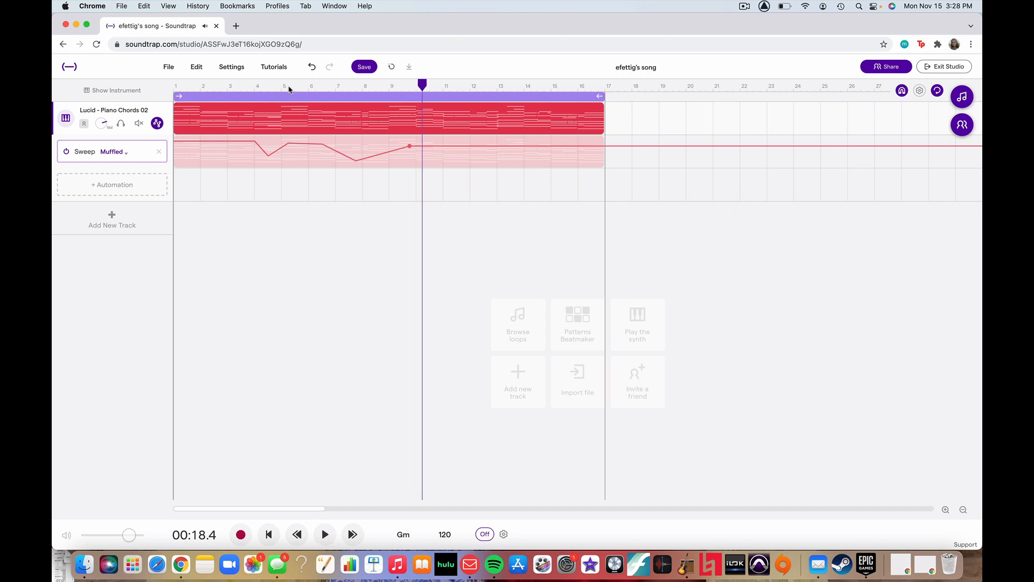
Add Sweep points at bars 1 and 2.5, lower the first to make an opening upward ramp, and play the song from the start.
mouse_move(379, 160)
left_click(175, 142)
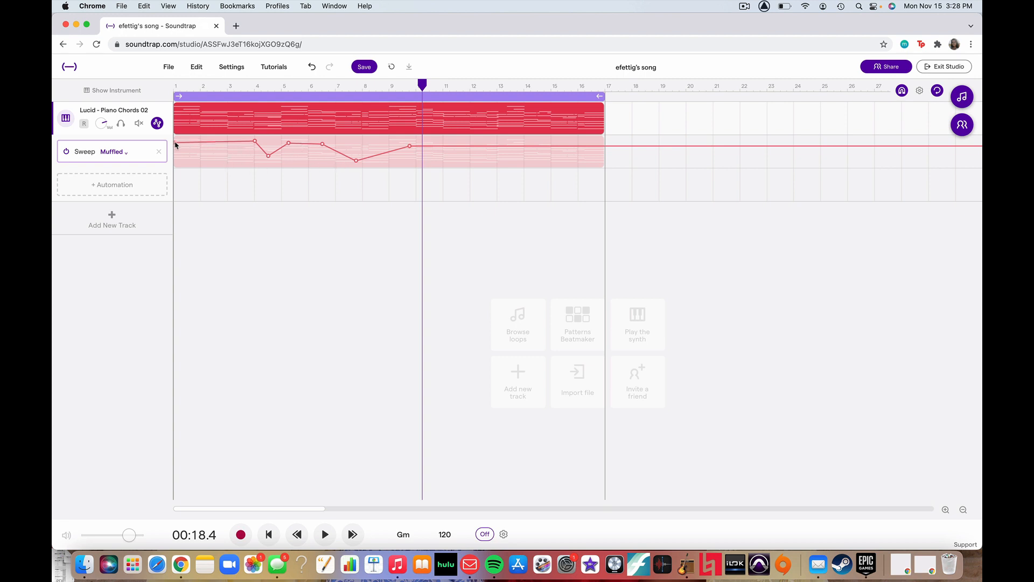
left_click(215, 143)
left_click_drag(175, 146, 176, 161)
left_click(174, 87)
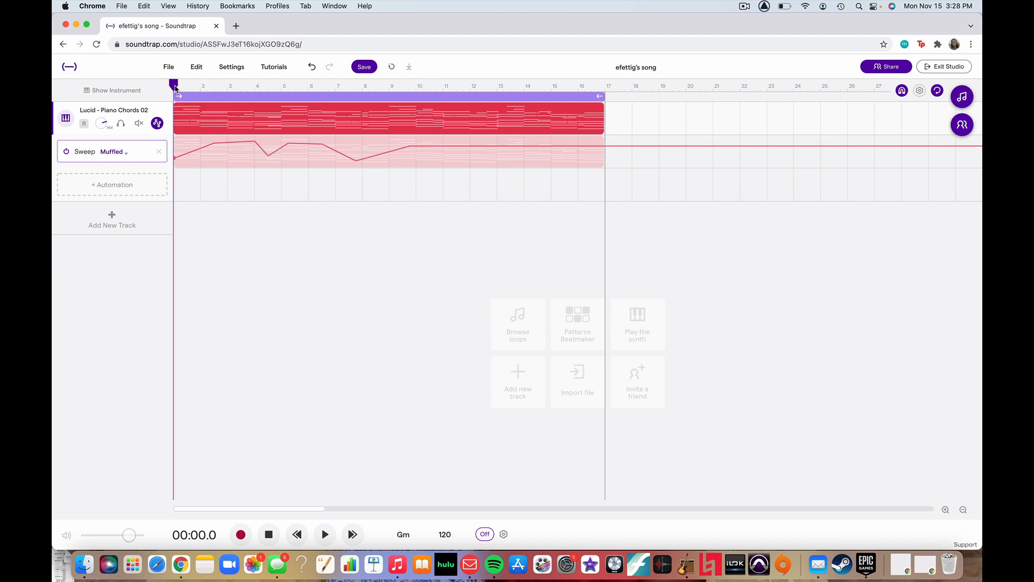
key("space")
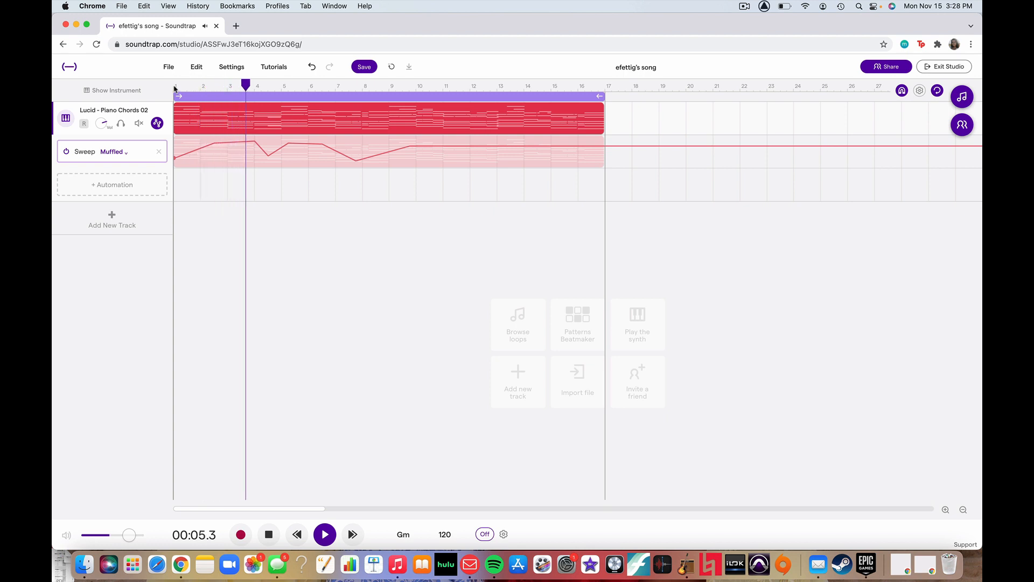
key("space")
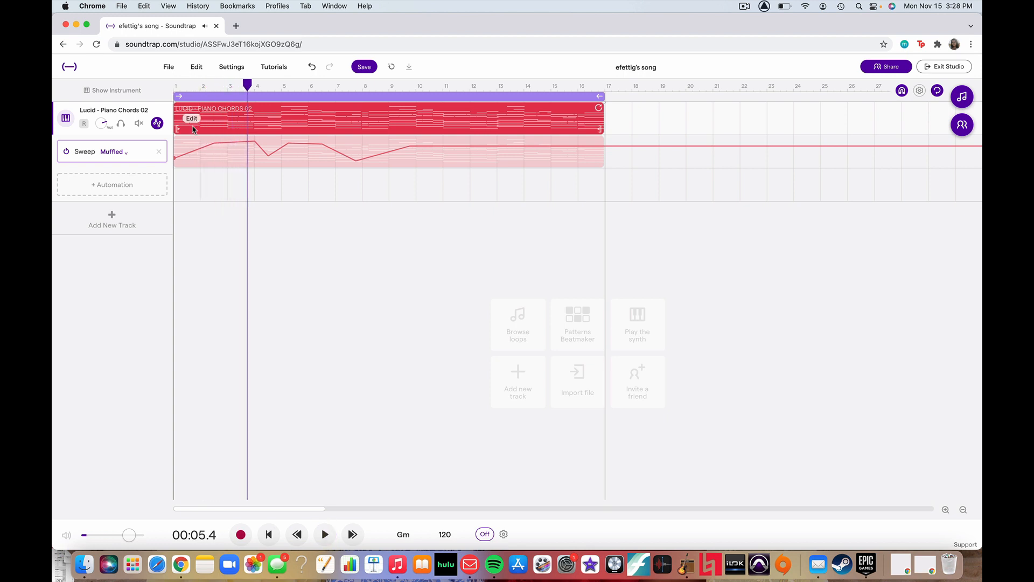
Delete the Sweep automation from the piano track and add a Volume automation lane instead.
left_click(159, 155)
left_click(549, 348)
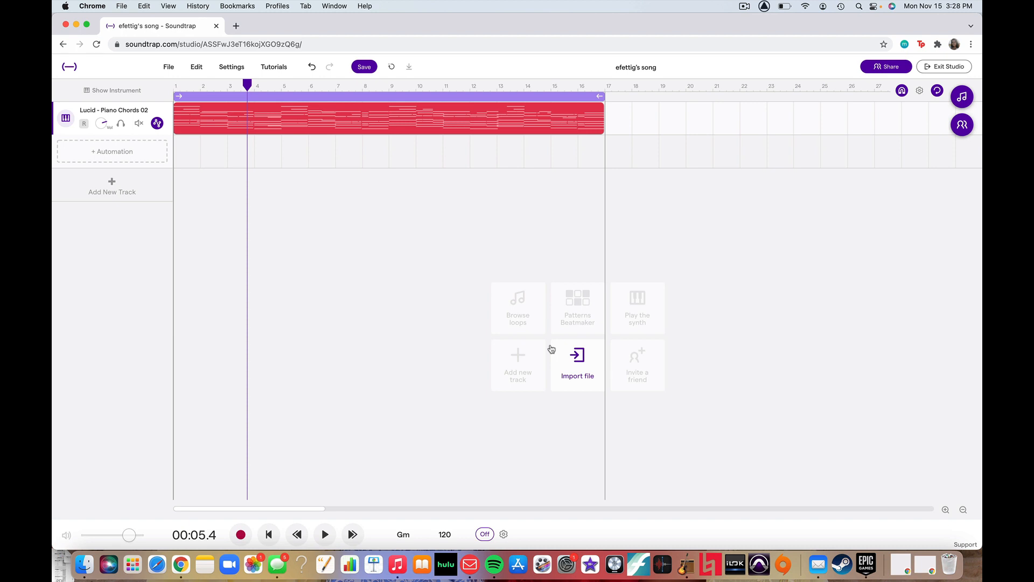
left_click(143, 149)
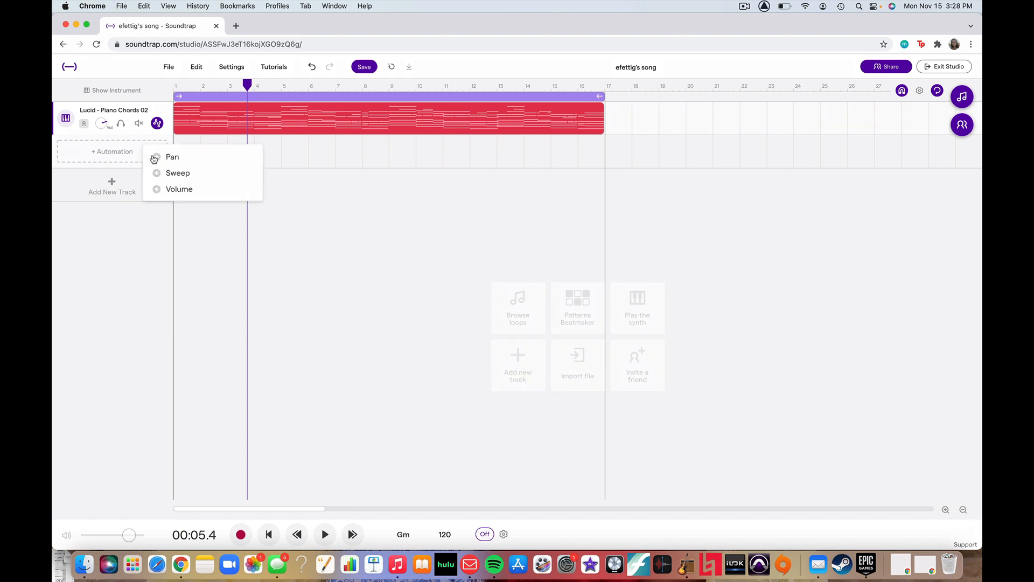
left_click(179, 189)
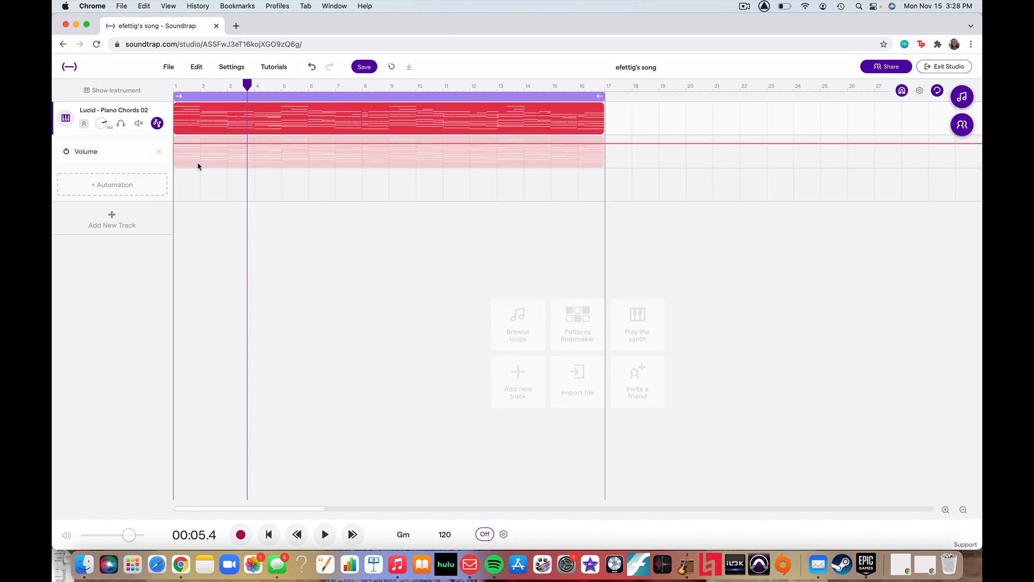
Play the song from the start to about bar 4 to hear the piano with flat volume, and stop playback there.
left_click(175, 90)
key("space")
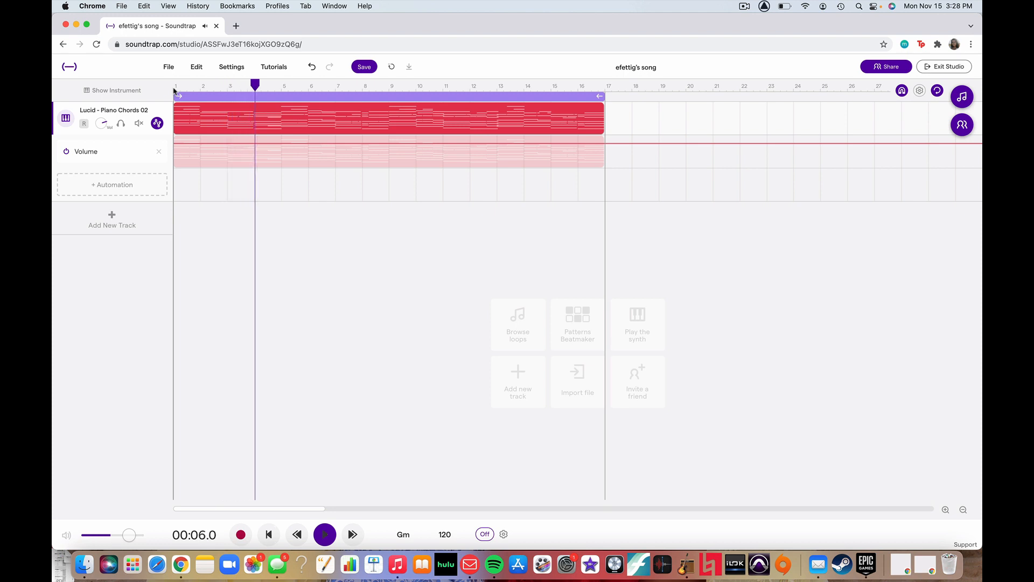
key("space")
Shape a volume dip with points at bars 3, 4 and 5, lowering the bar 4 point and keeping the outer ones near the original level.
left_click(243, 153)
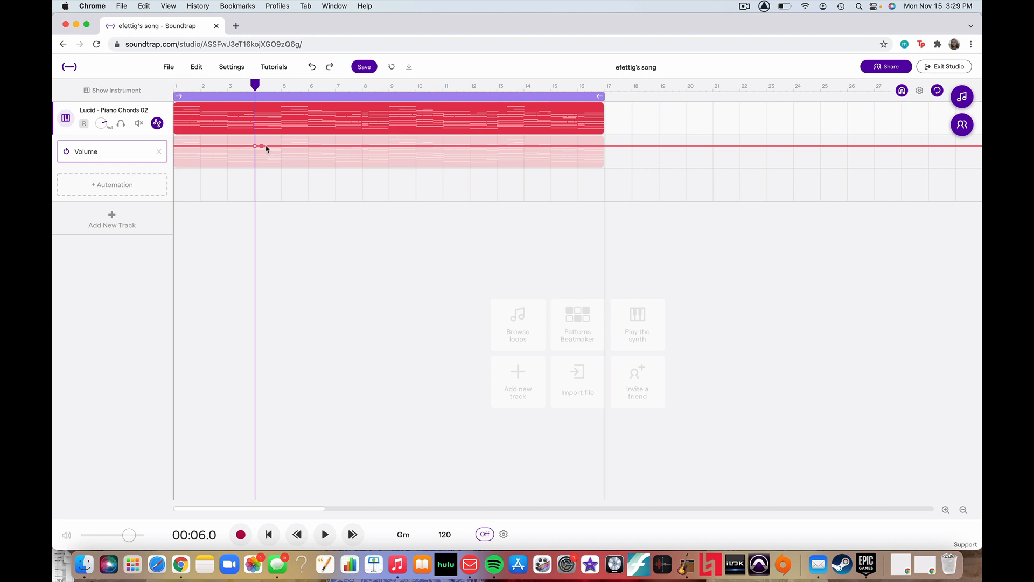
left_click(228, 146)
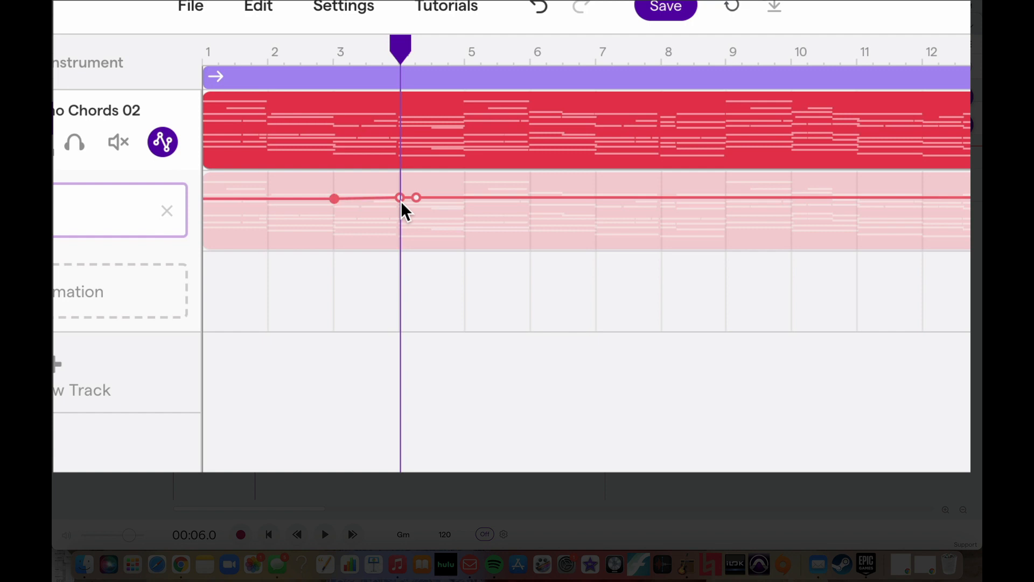
left_click(401, 198)
left_click_drag(401, 198, 400, 233)
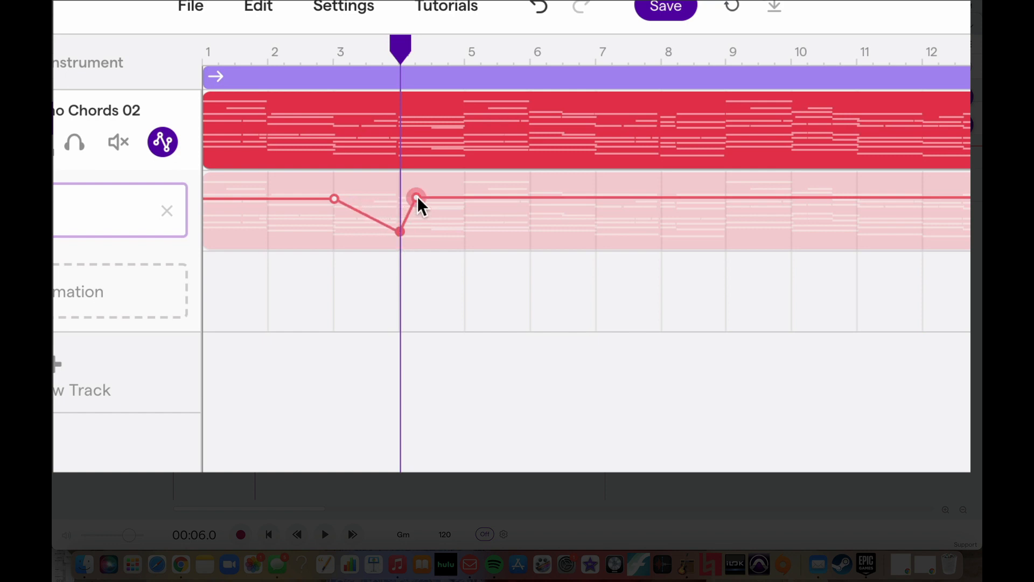
left_click_drag(418, 198, 463, 201)
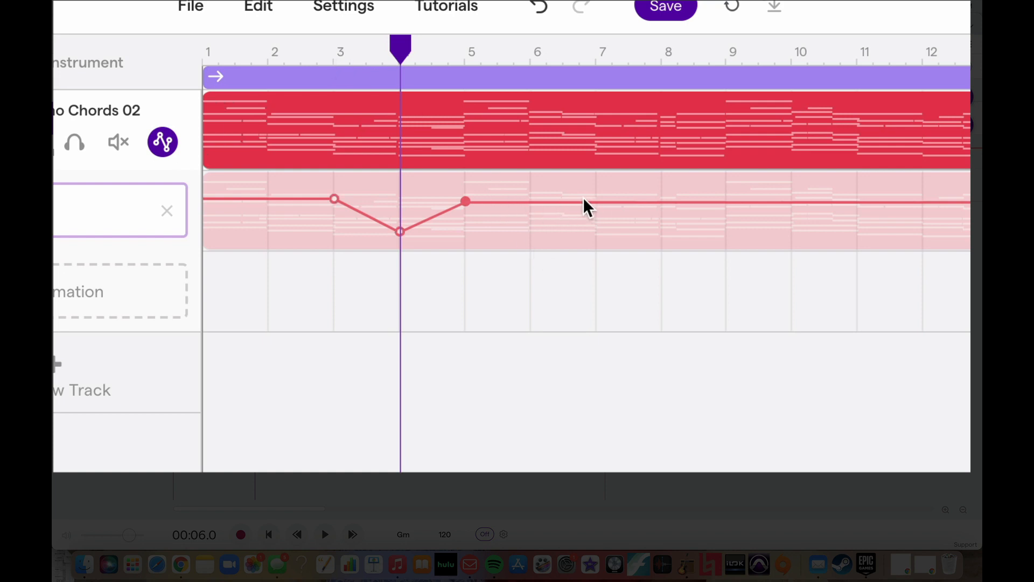
Add Volume points at bars 6 and 7, raising the first near the maximum and bringing the second back to about the bar 5 level.
left_click(531, 203)
left_click_drag(531, 204, 531, 174)
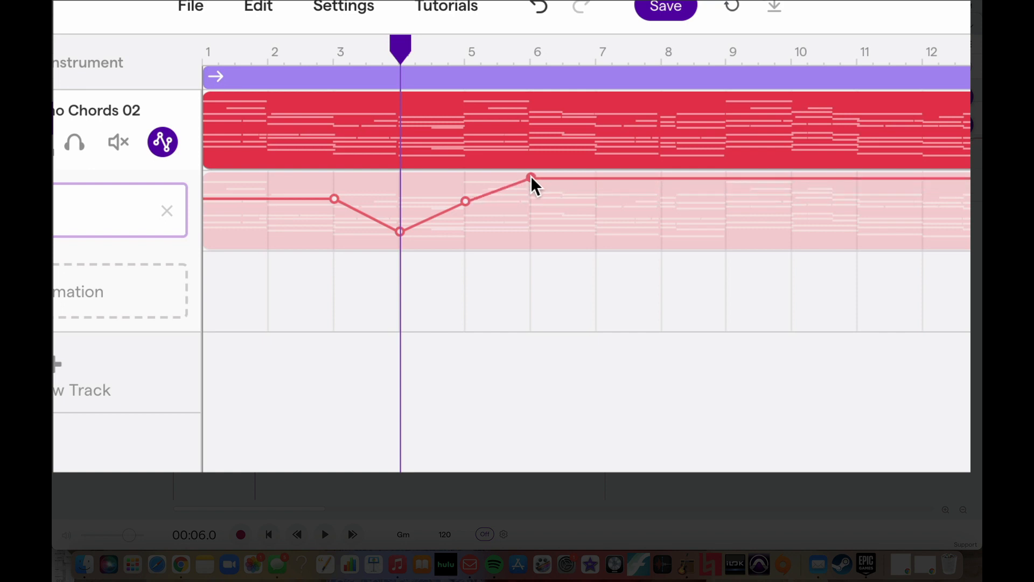
left_click(596, 181)
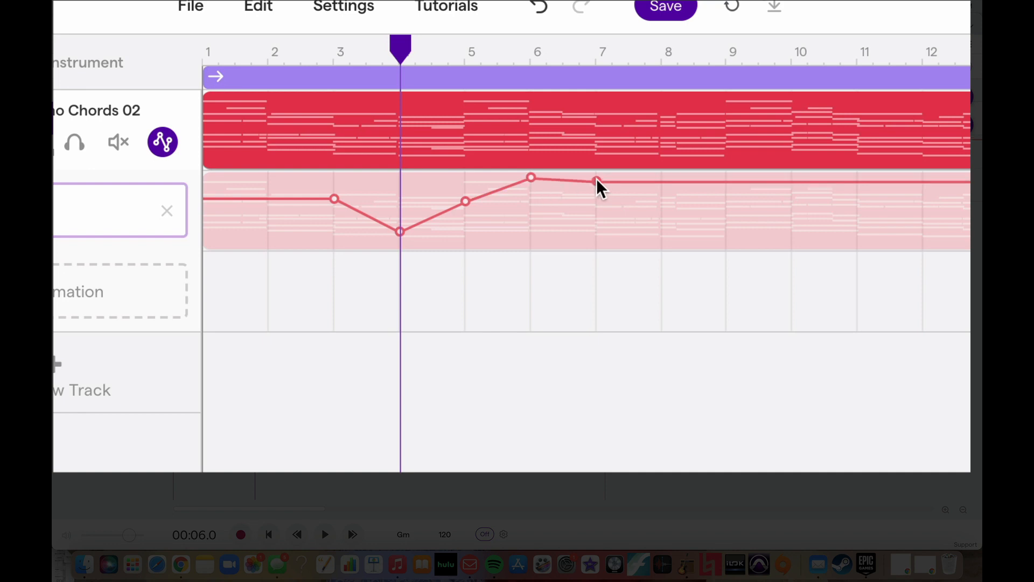
left_click_drag(596, 180, 599, 201)
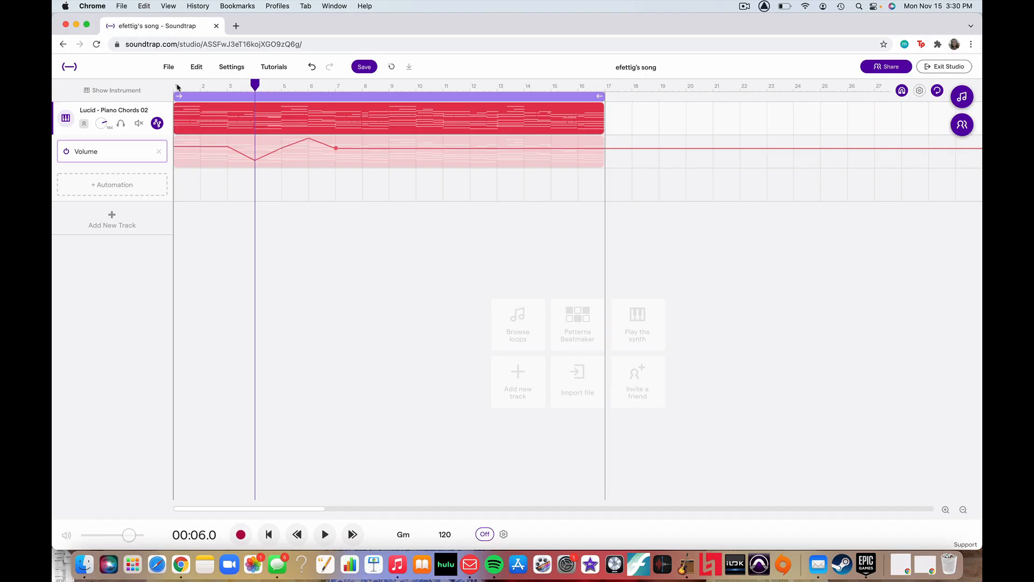
Play the song from the start to about bar 9 to hear the volume changes, and stop playback.
left_click(215, 53)
key("space")
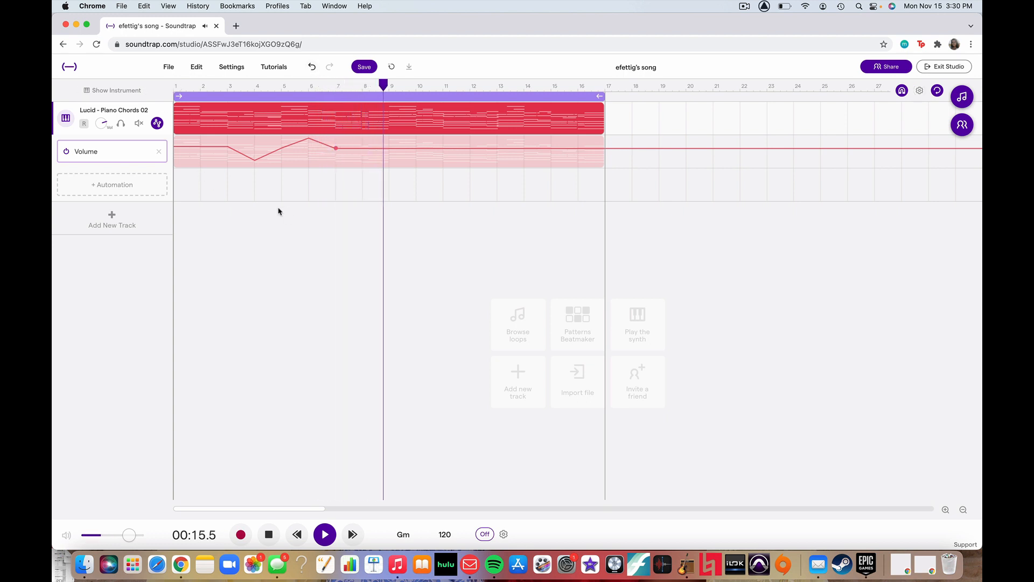
key("space")
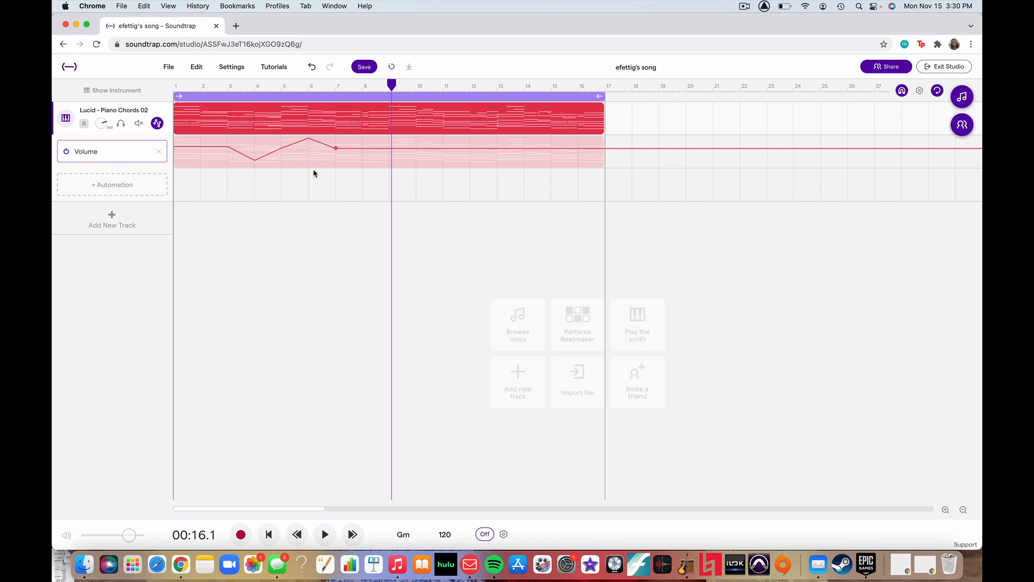
Delete the Volume automation from the piano track and review the available automation types without adding one.
mouse_move(273, 164)
left_click(159, 151)
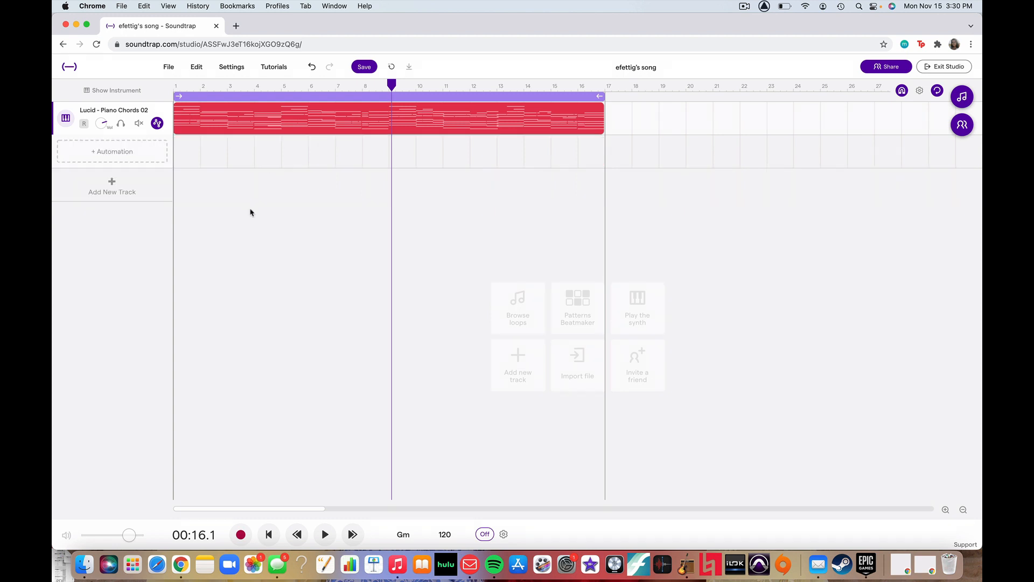
left_click(130, 155)
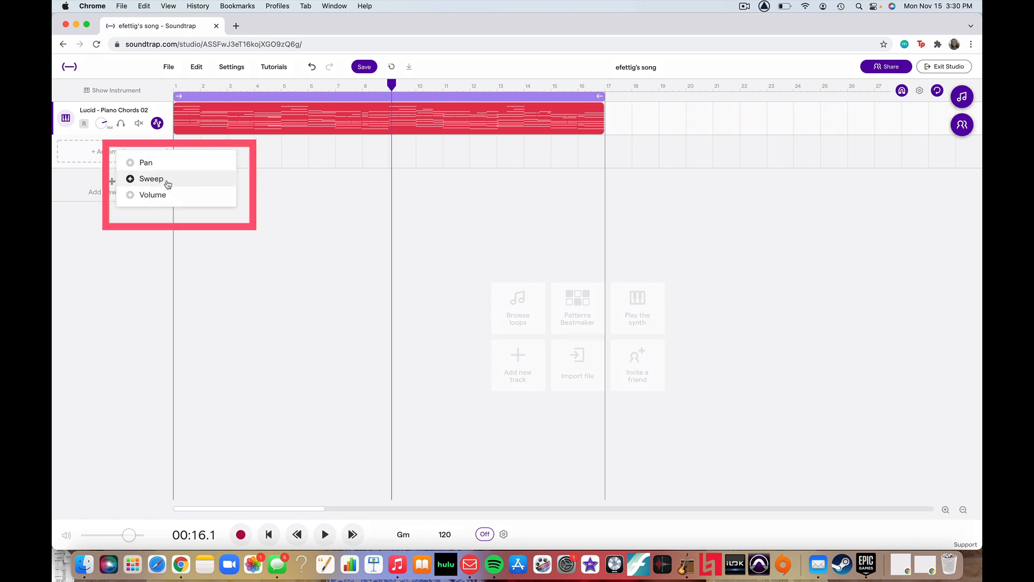
left_click(305, 266)
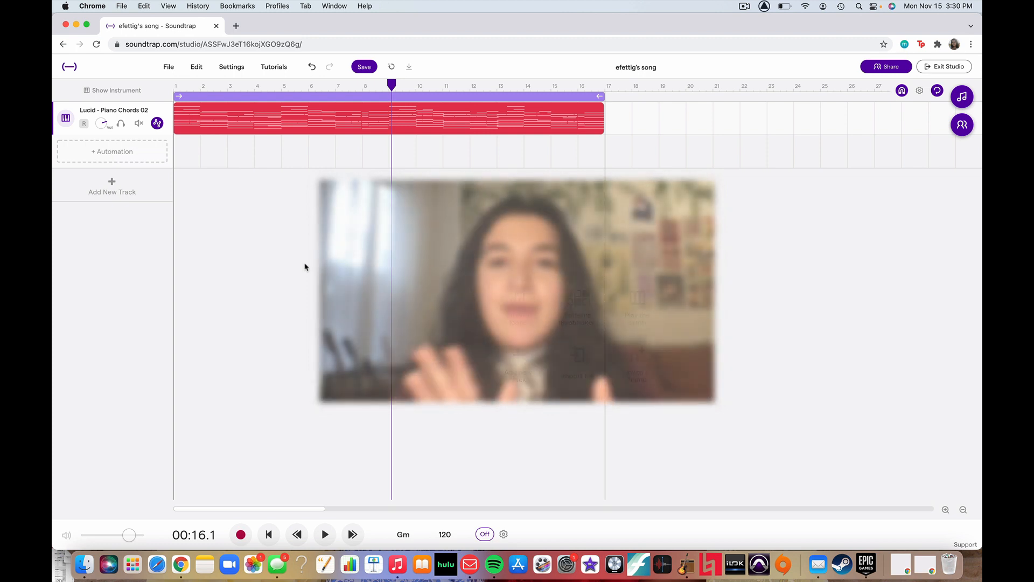